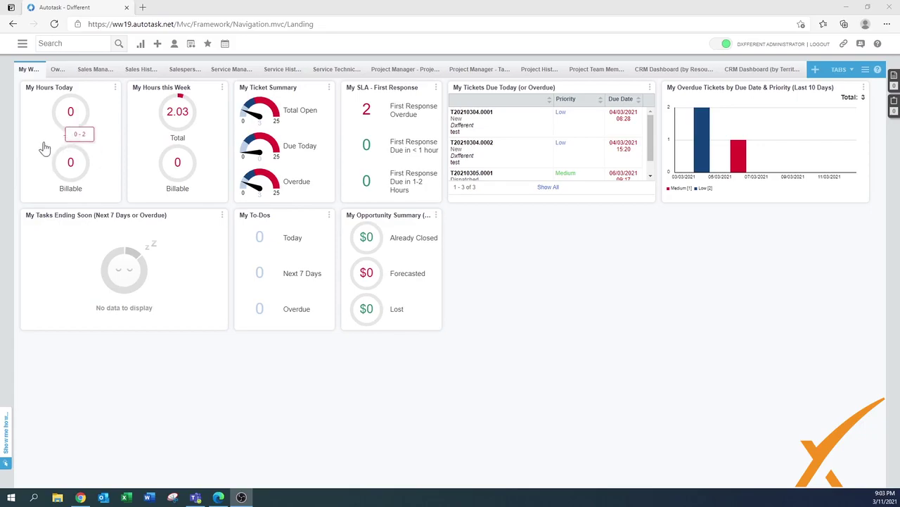
Open the Security Levels page from the Resources/Users (HR) section of the admin features and settings.
left_click(23, 44)
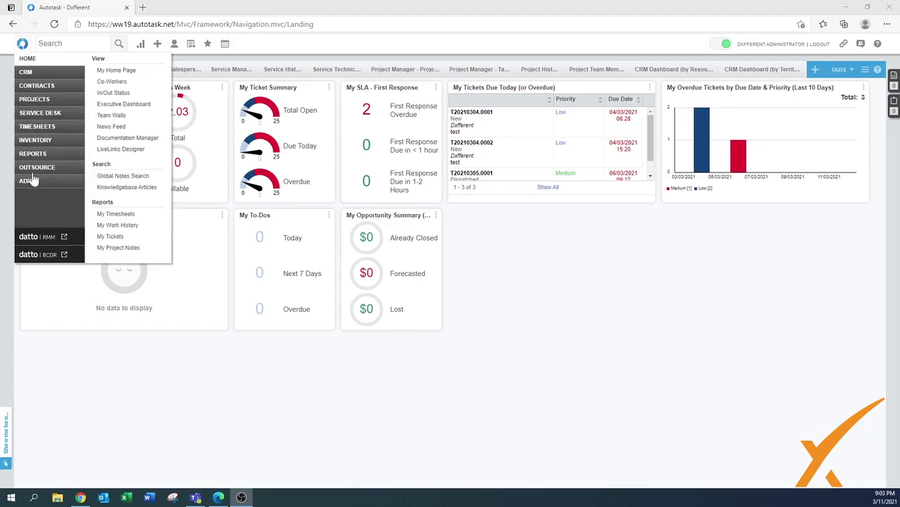
mouse_move(35, 186)
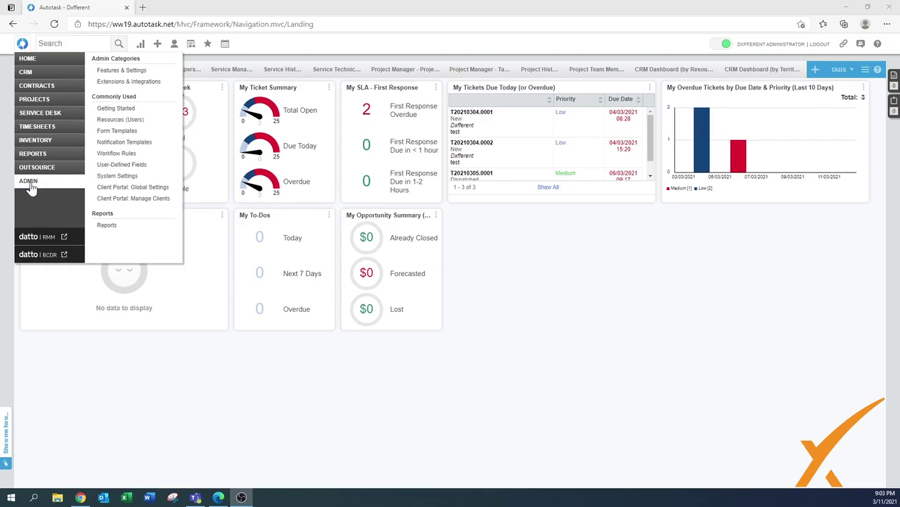
left_click(28, 183)
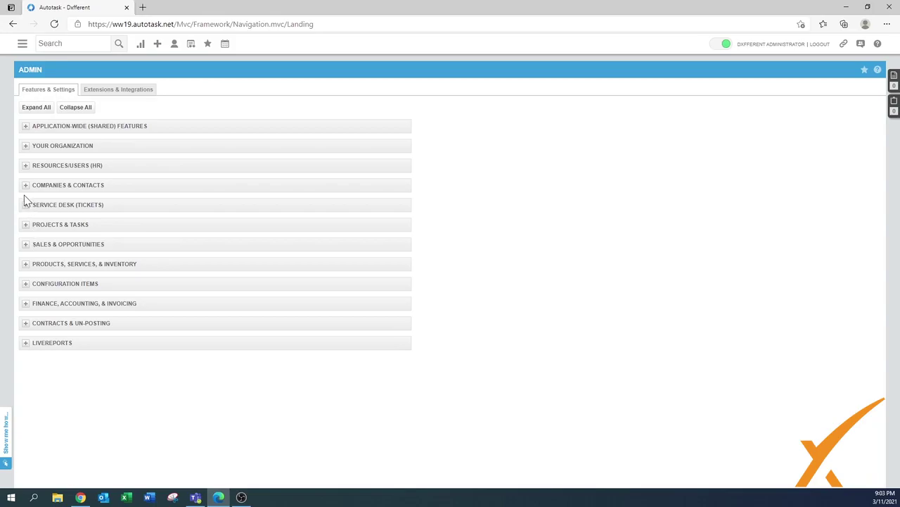
left_click(26, 167)
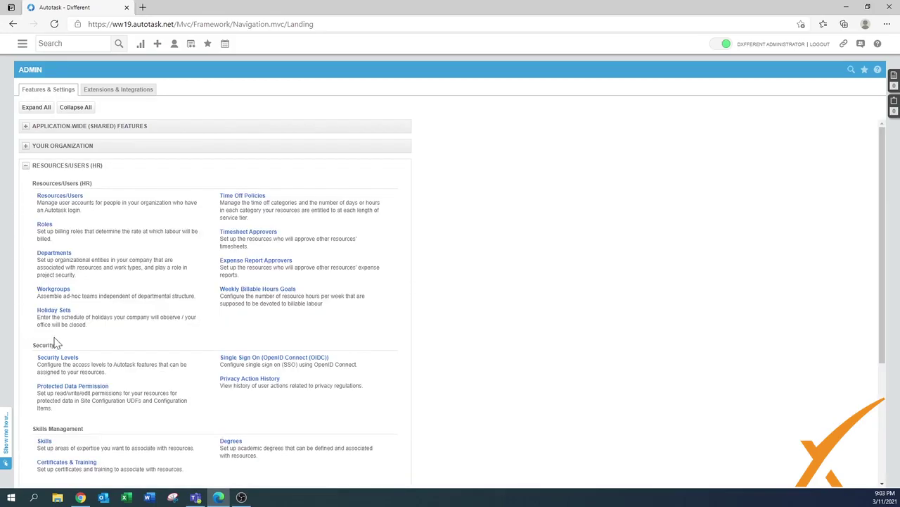
left_click(58, 360)
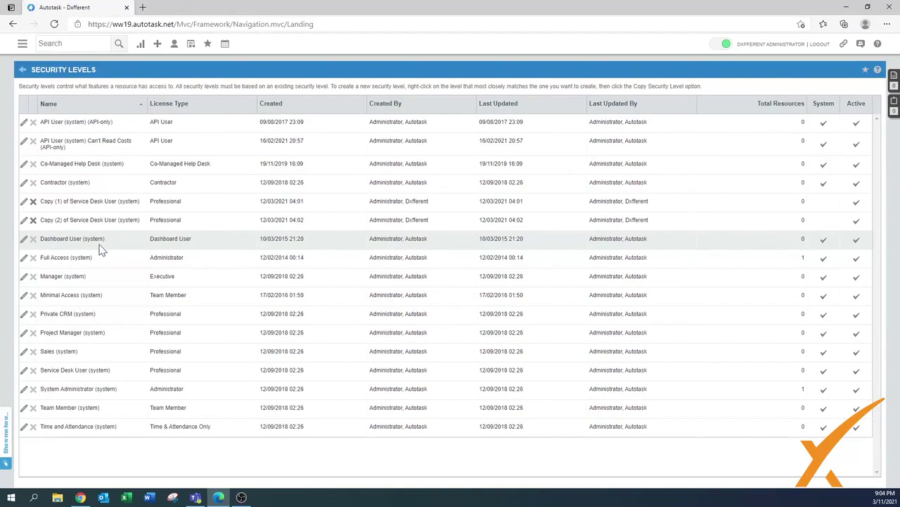
Copy the Service Desk User (system) security level and place the new level's window in view.
left_click(24, 373)
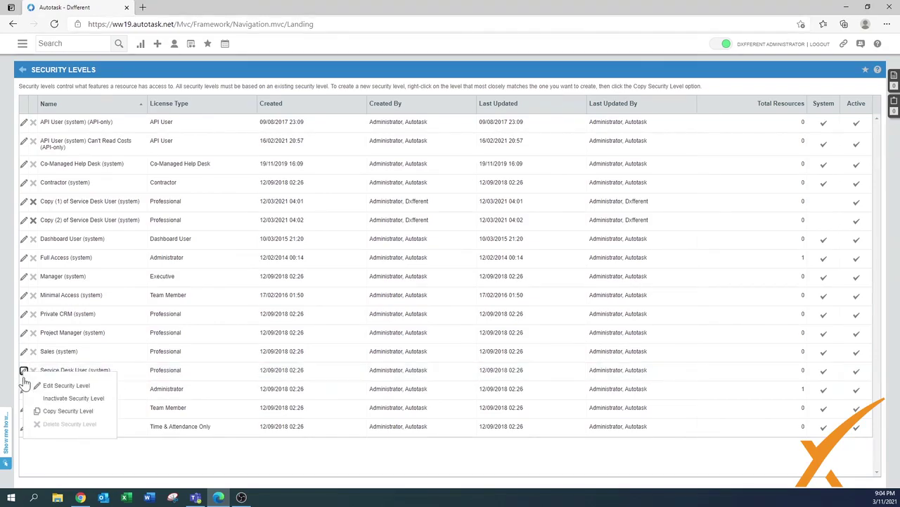
left_click(68, 411)
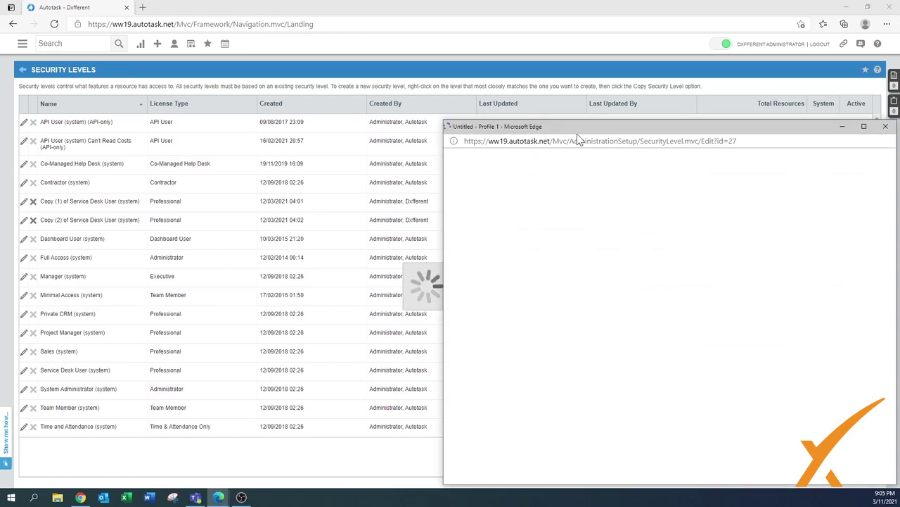
left_click_drag(577, 129, 535, 109)
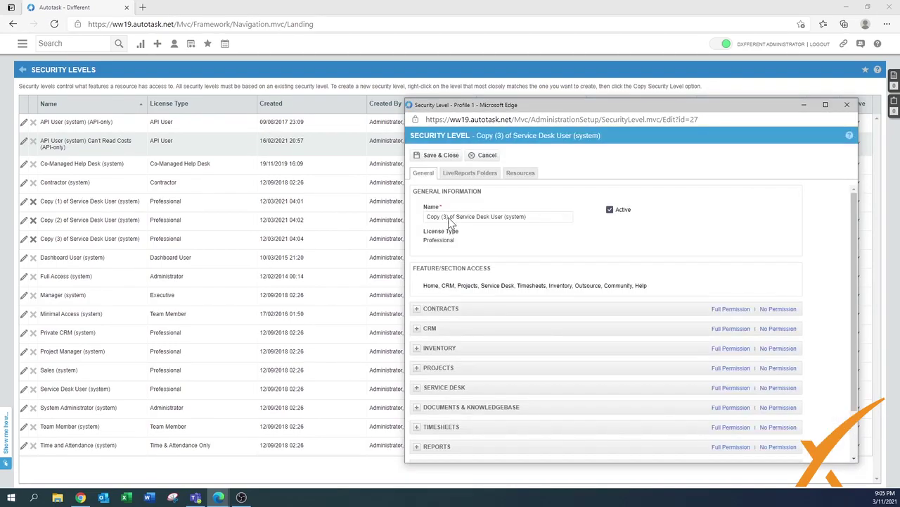
Rename the copied security level as "_Dxfferent - Service Desk User".
left_click(451, 218)
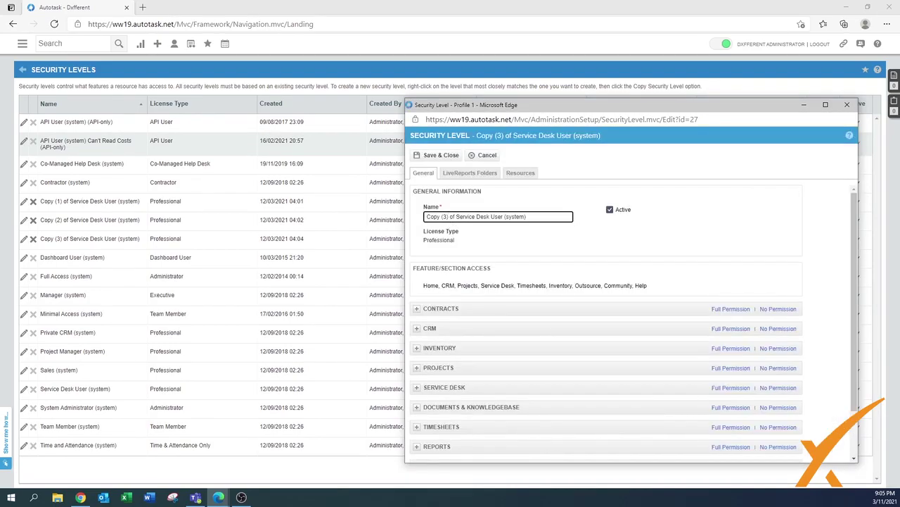
left_click_drag(455, 217, 410, 224)
key("BackSpace")
type("_Dxfferent -")
key("BackSpace")
key("BackSpace")
key("BackSpace")
key("BackSpace")
key("BackSpace")
key("BackSpace")
key("BackSpace")
key("BackSpace")
key("BackSpace")
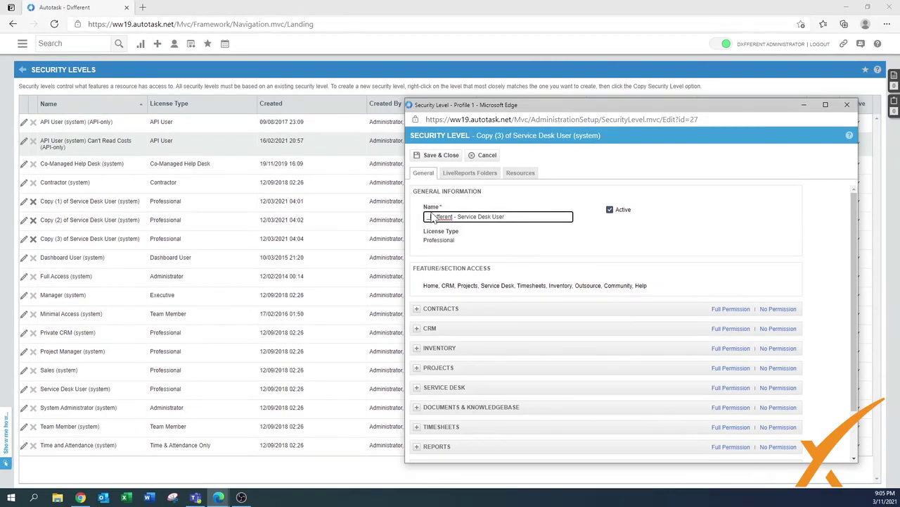
Maximize the security level window and review the object, visibility and invoicing permissions in the Contracts section.
left_click_drag(565, 105, 509, 51)
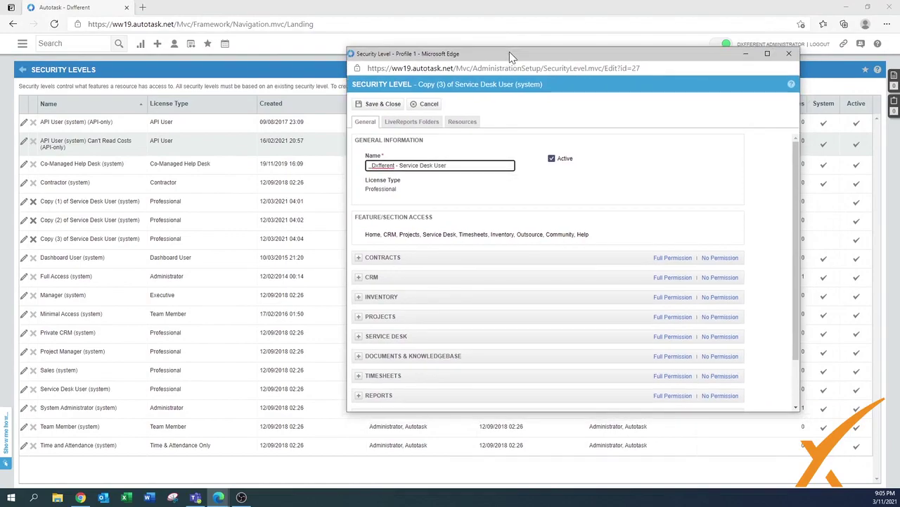
left_click(768, 57)
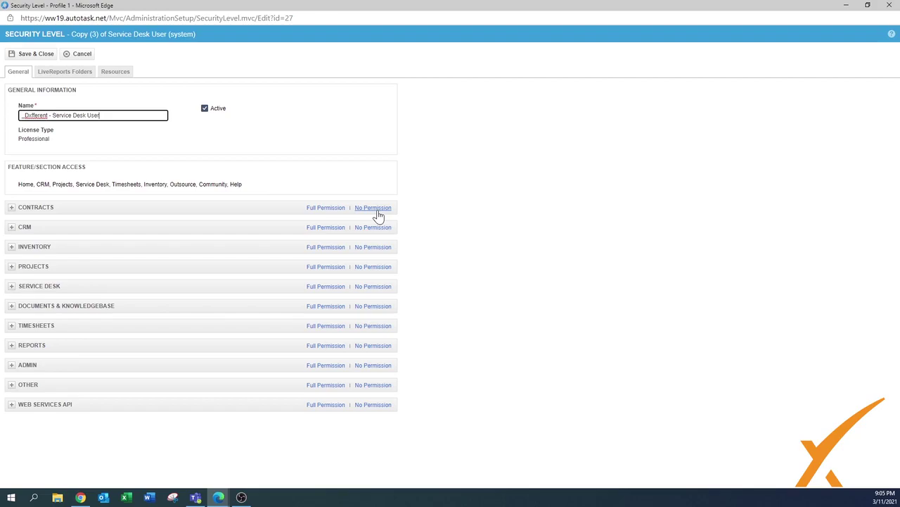
left_click(11, 209)
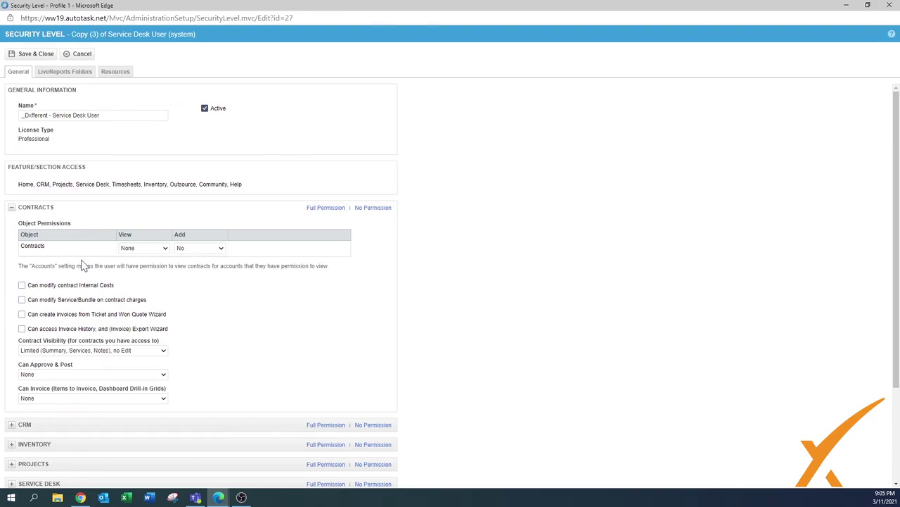
left_click(12, 209)
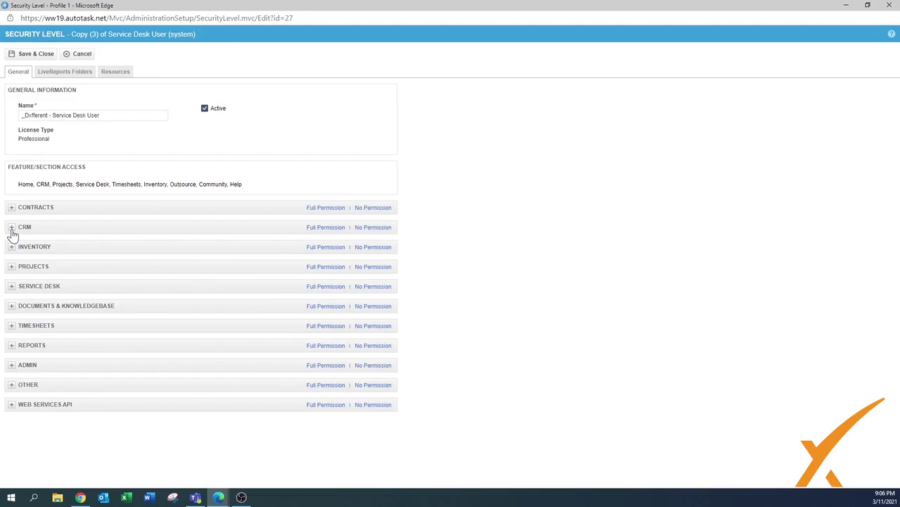
In the CRM feature access, enable "Can access Export features in CRM section" and disable "Can request RMA".
left_click(12, 227)
scroll(14, 234, "down", 2)
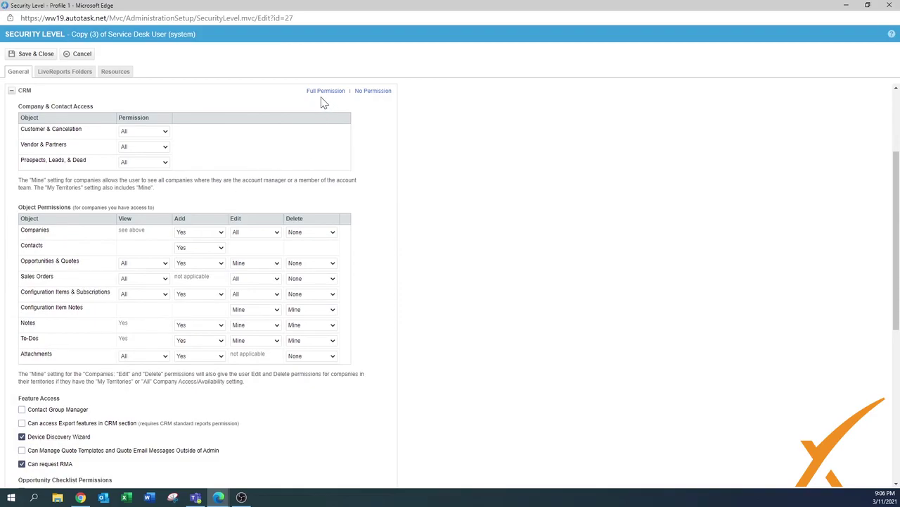
left_click(125, 148)
scroll(297, 343, "down", 1)
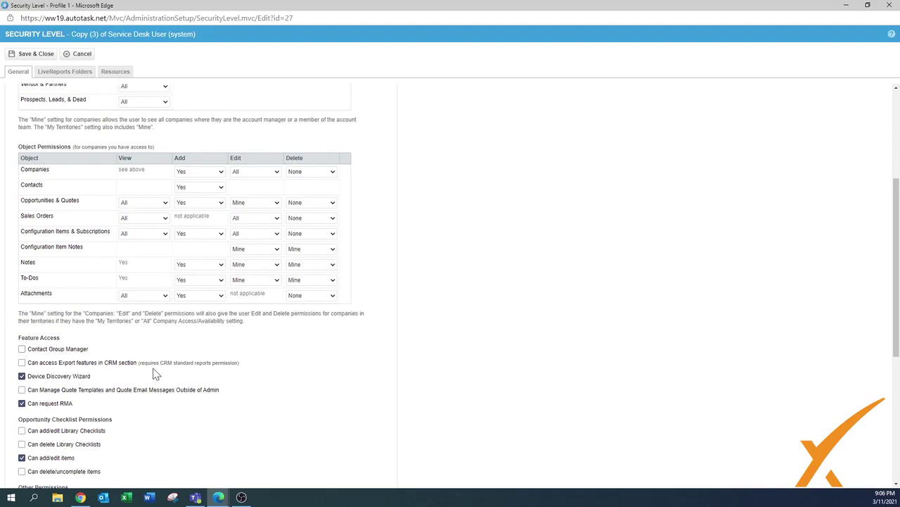
left_click(22, 362)
left_click(22, 404)
scroll(195, 401, "down", 2)
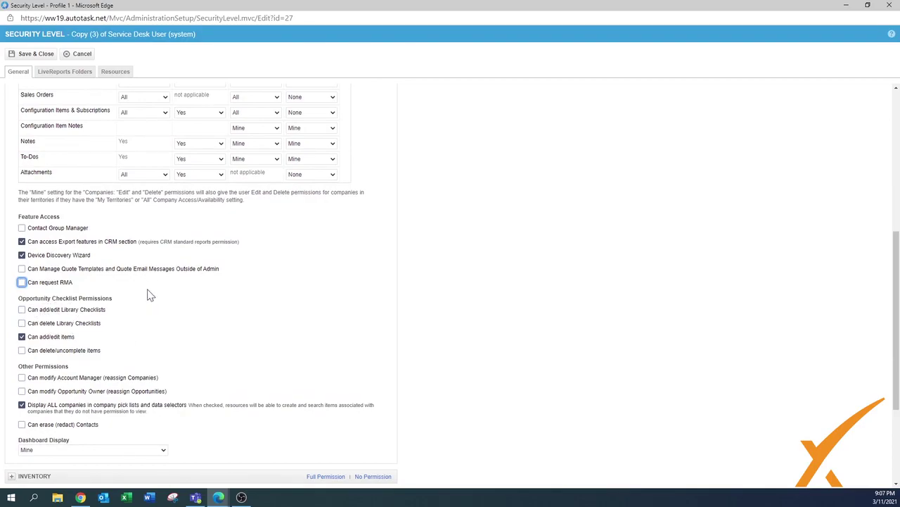
Disable "Can add/edit items" in the CRM opportunity checklist permissions and collapse the CRM section.
left_click(22, 337)
scroll(178, 332, "down", 2)
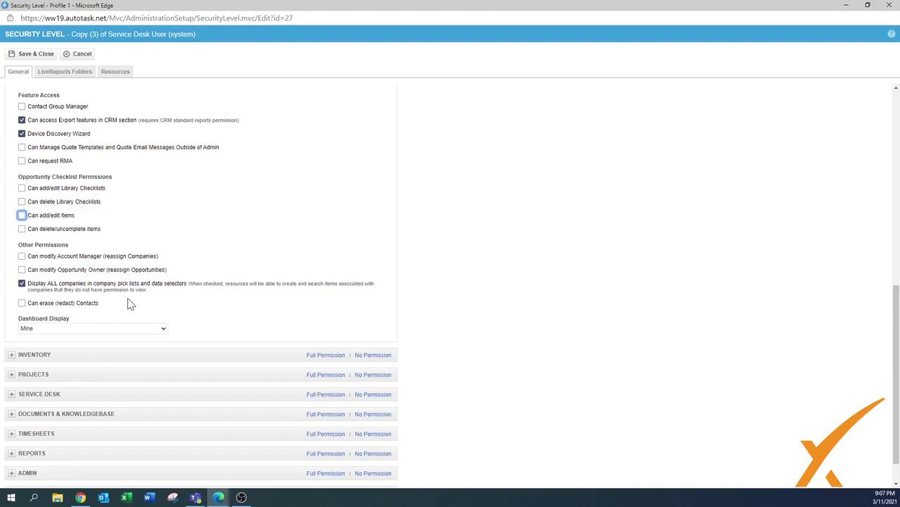
scroll(179, 305, "down", 1)
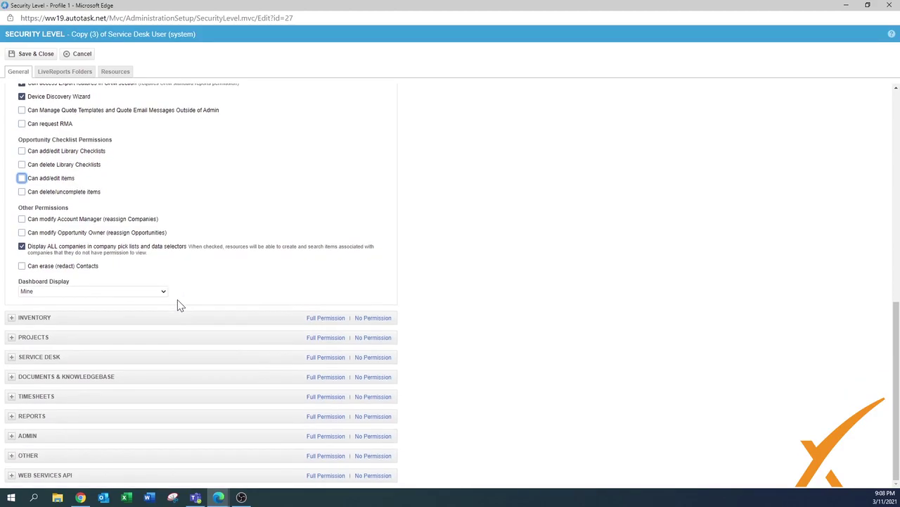
scroll(107, 241, "up", 8)
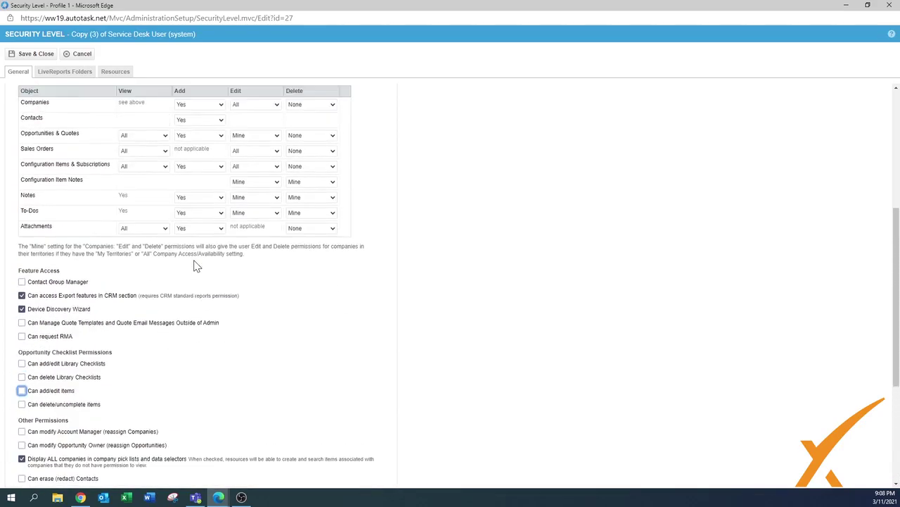
scroll(43, 211, "up", 2)
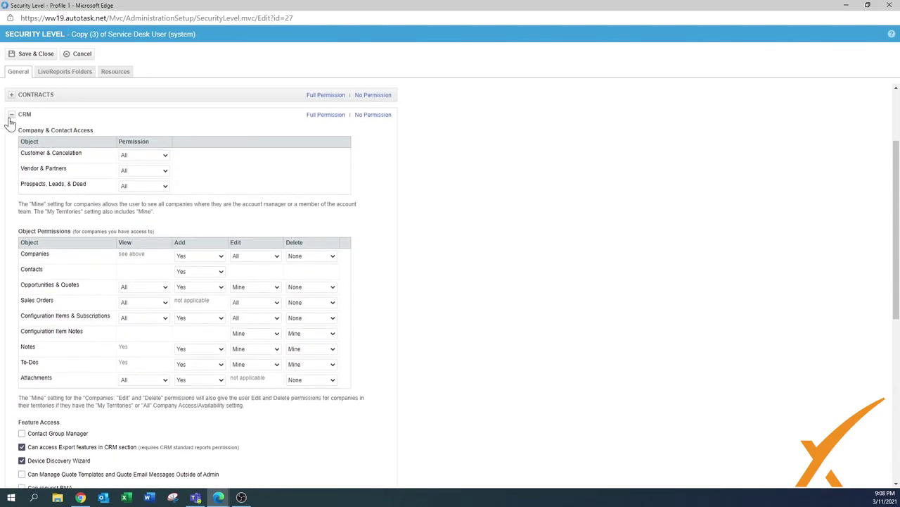
left_click(11, 117)
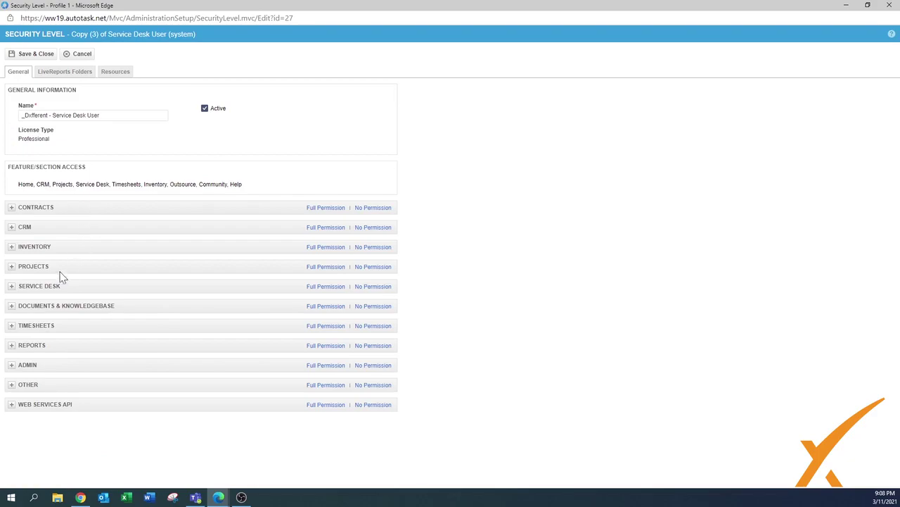
Set the whole Inventory section to No Permission.
left_click(11, 248)
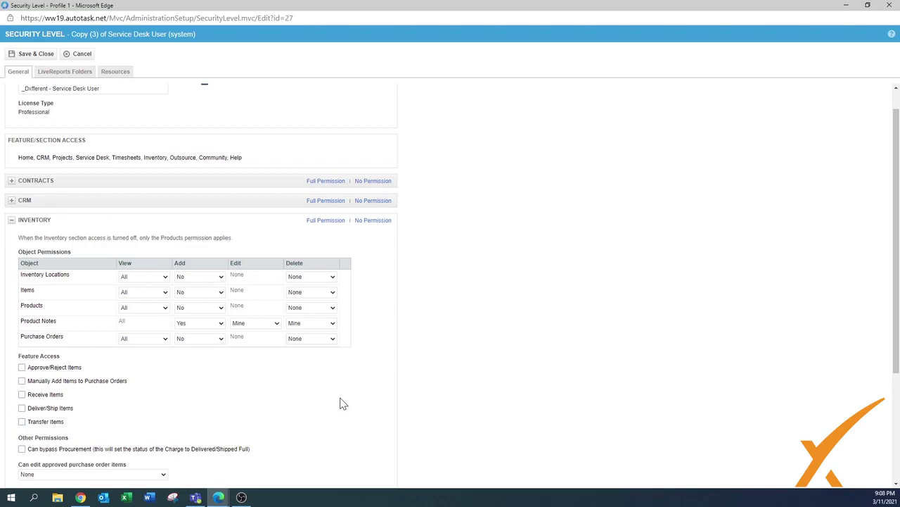
left_click(371, 222)
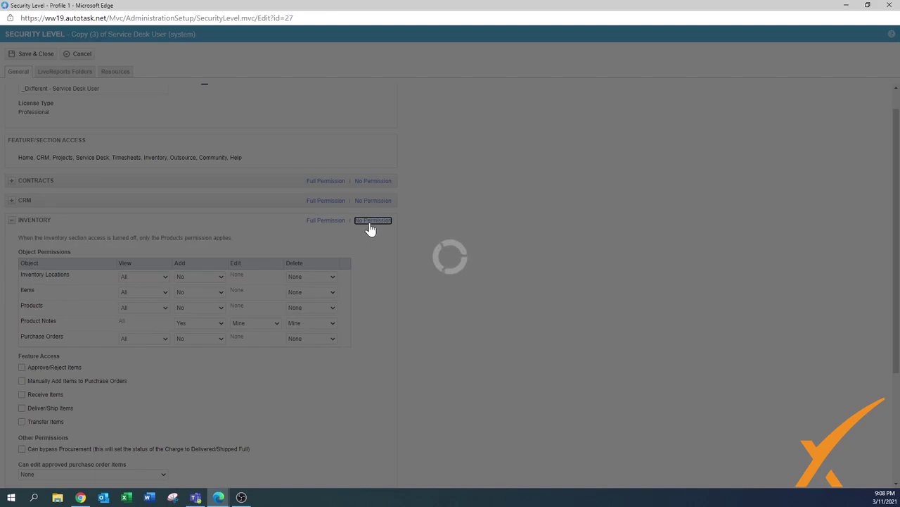
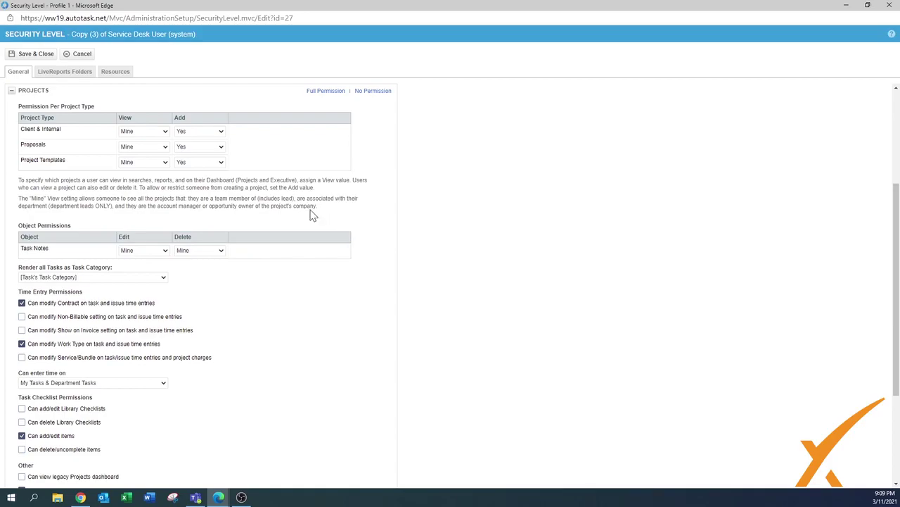
Set the Projects view permission to All for Client & Internal, Proposals and Project Templates.
left_click(140, 138)
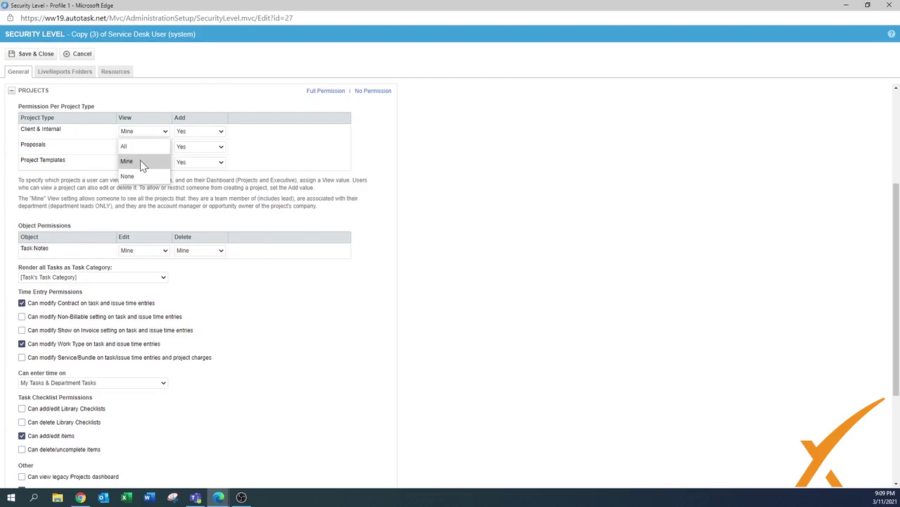
left_click(140, 148)
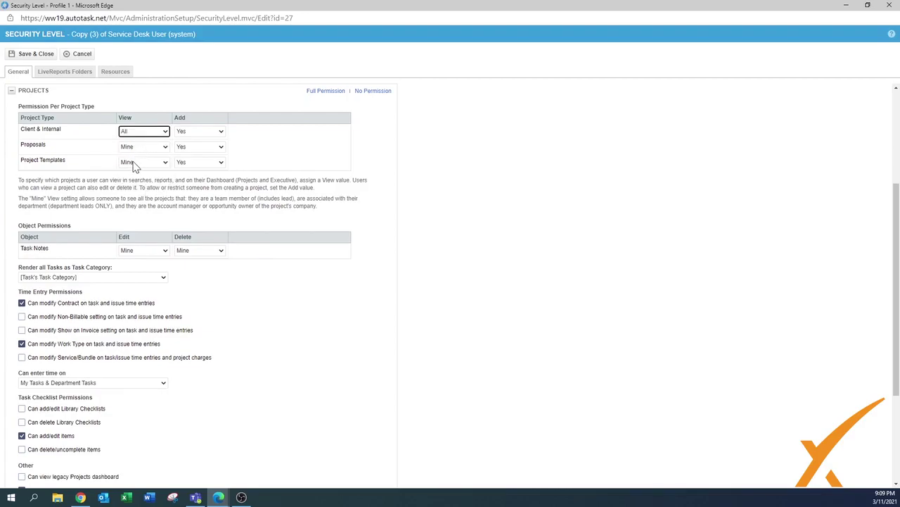
left_click(149, 151)
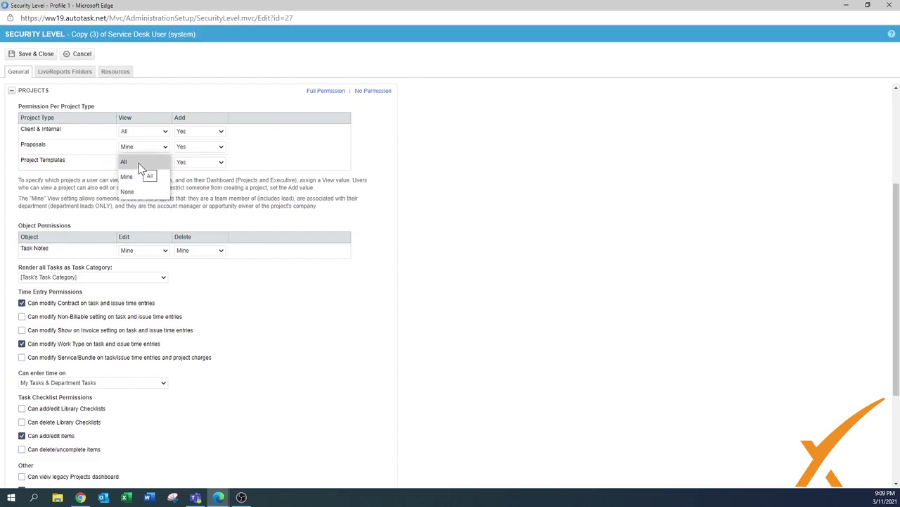
left_click(139, 164)
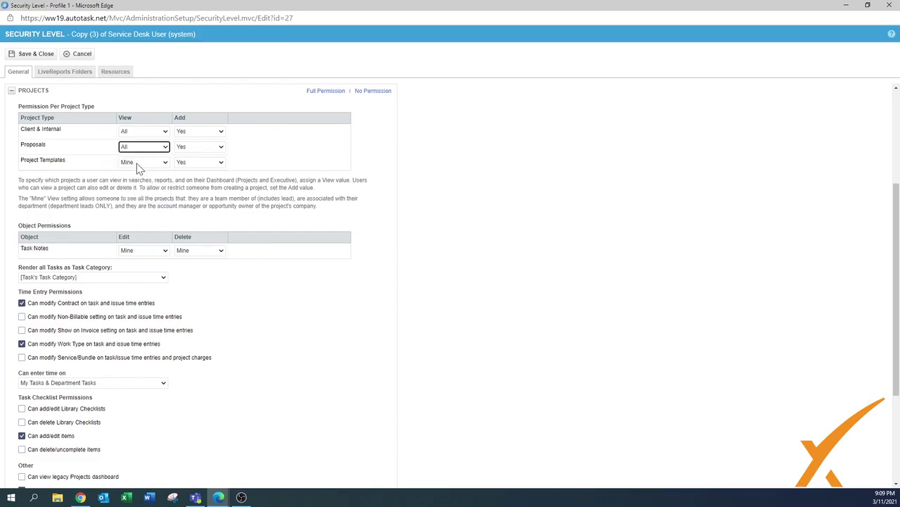
left_click(136, 162)
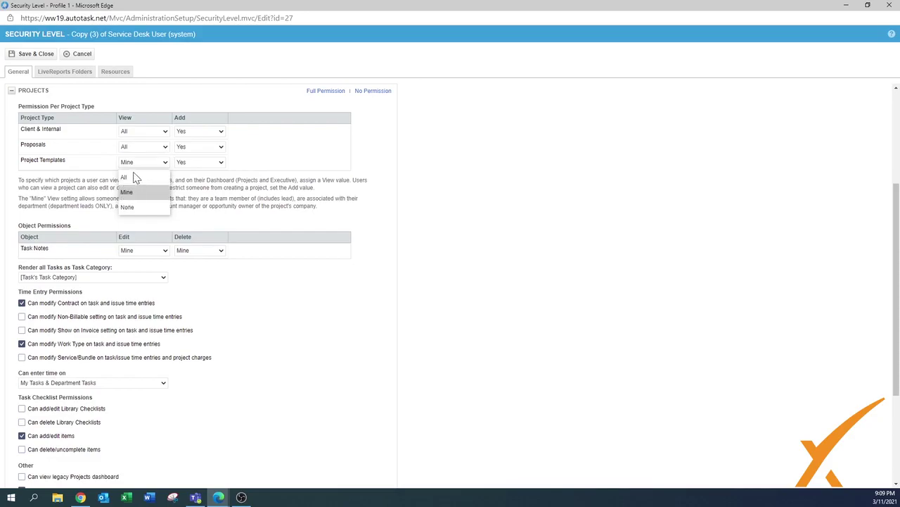
left_click(133, 174)
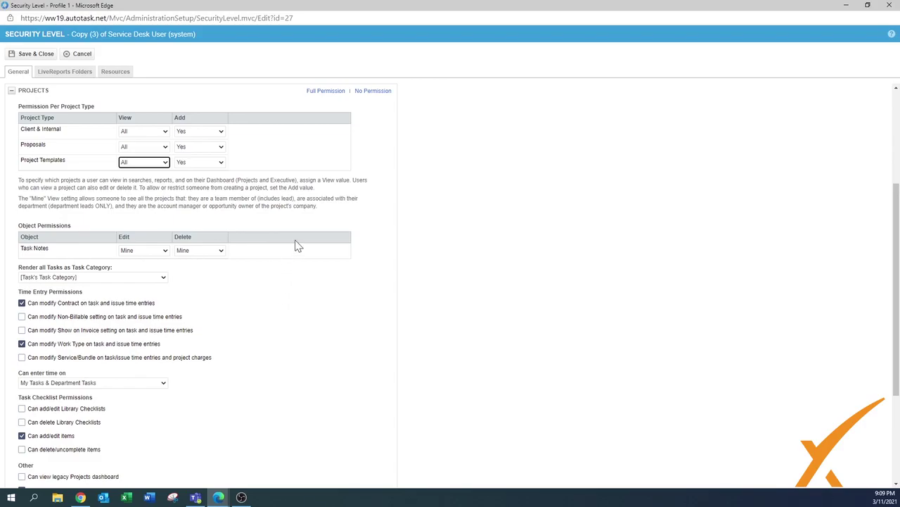
Disable "Can modify Contract on task and issue time entries" for projects and collapse the Projects section.
scroll(287, 274, "down", 1)
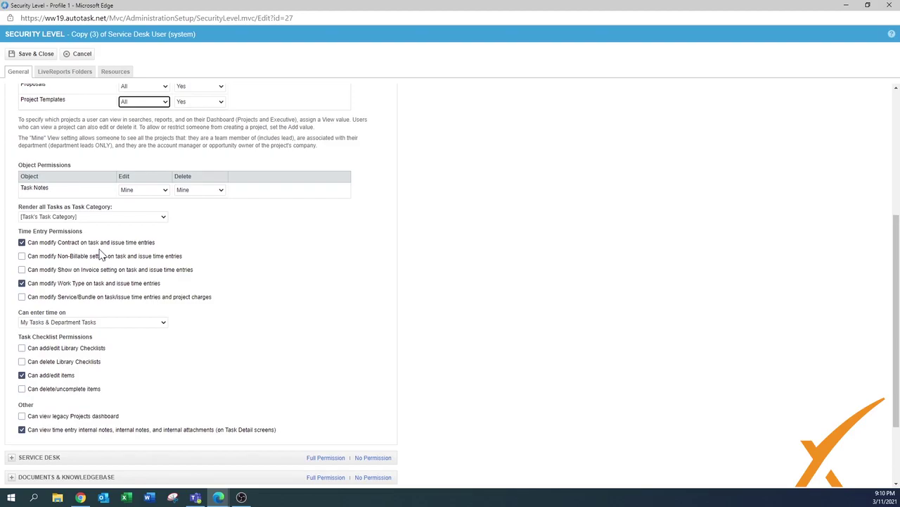
left_click(22, 242)
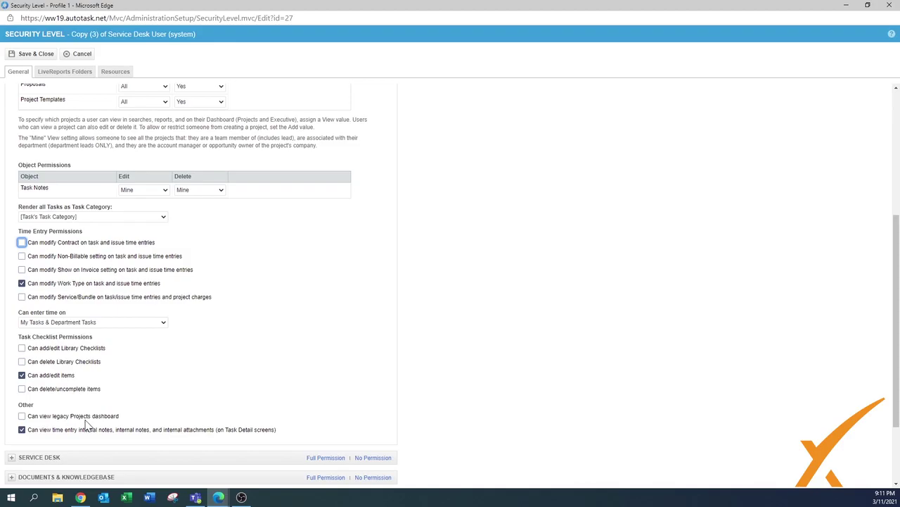
left_click_drag(896, 324, 894, 270)
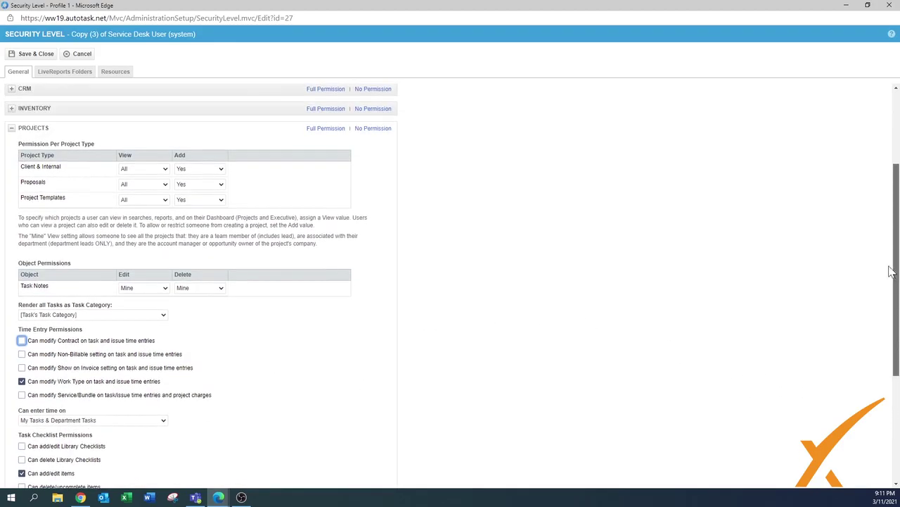
left_click(12, 130)
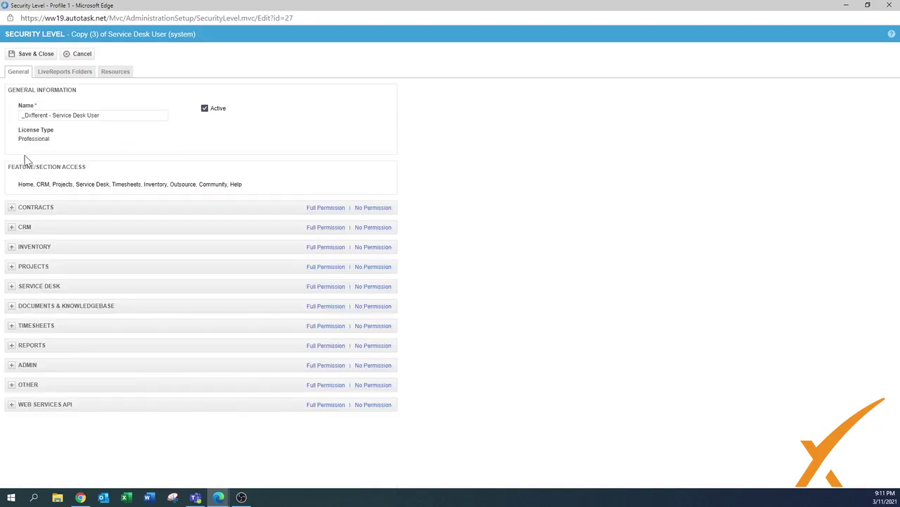
In the Service Desk object permissions, set Edit for Ticket Notes to Mine and Delete for Tickets to Creator.
left_click(11, 287)
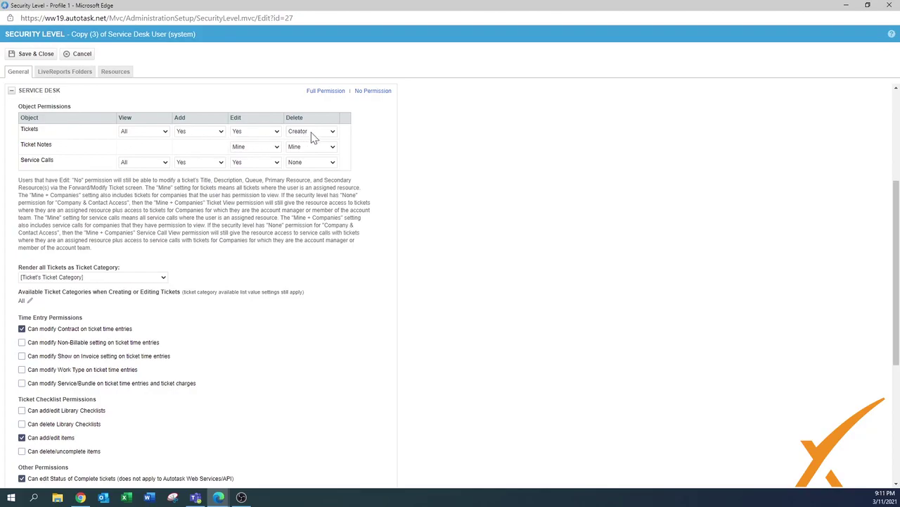
left_click(253, 149)
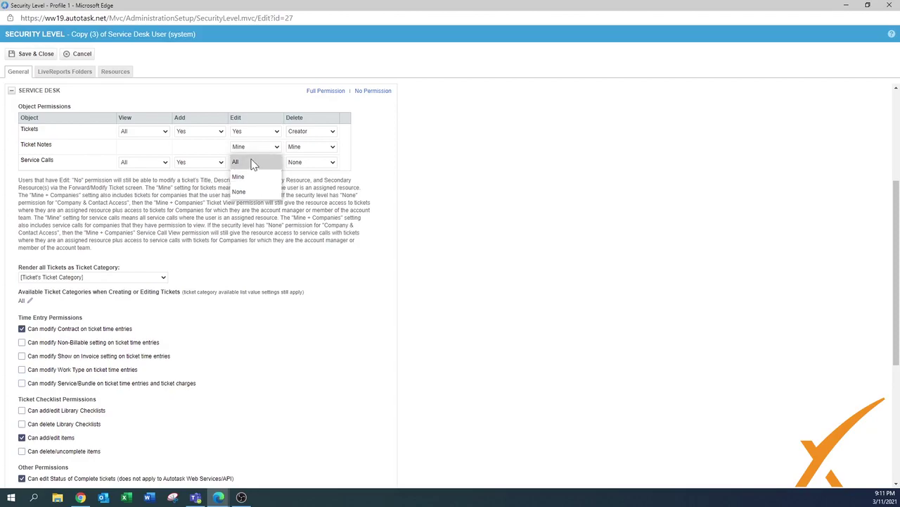
left_click(251, 177)
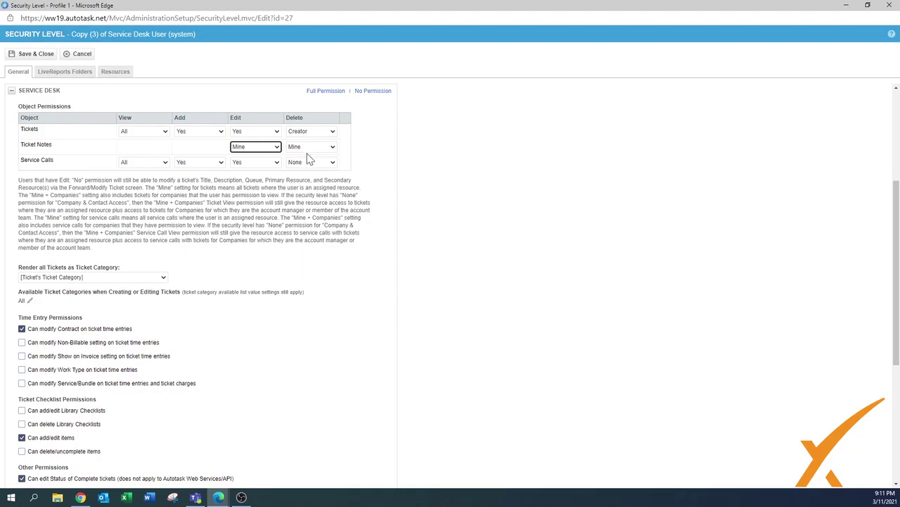
left_click(307, 132)
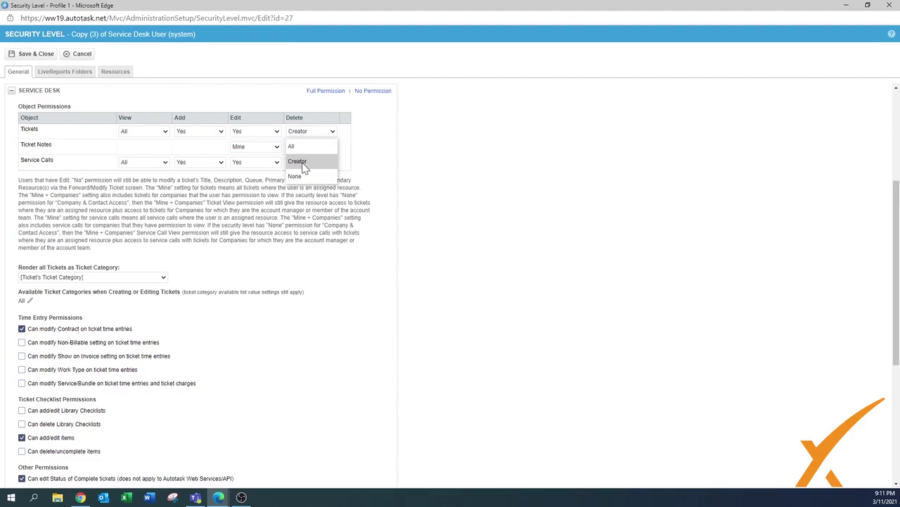
left_click(303, 162)
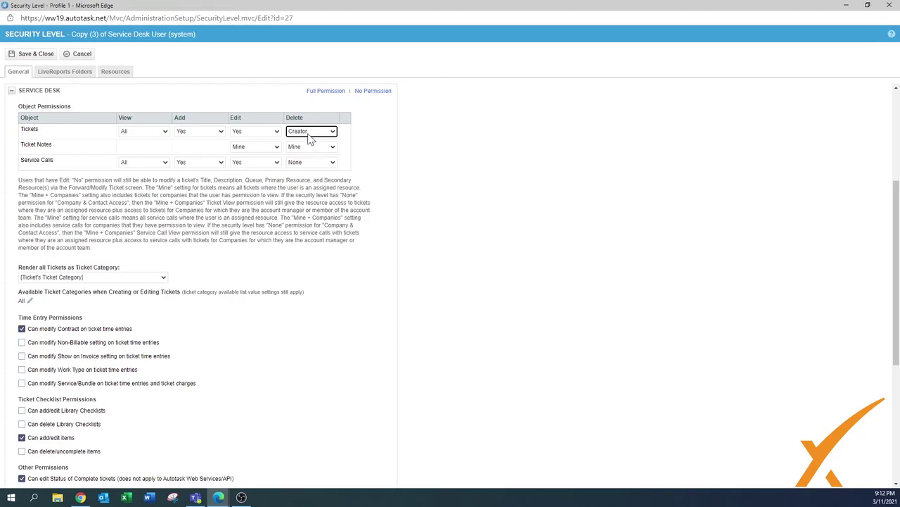
Set the Delete permission for Service Calls to Mine.
left_click(341, 293)
left_click(315, 166)
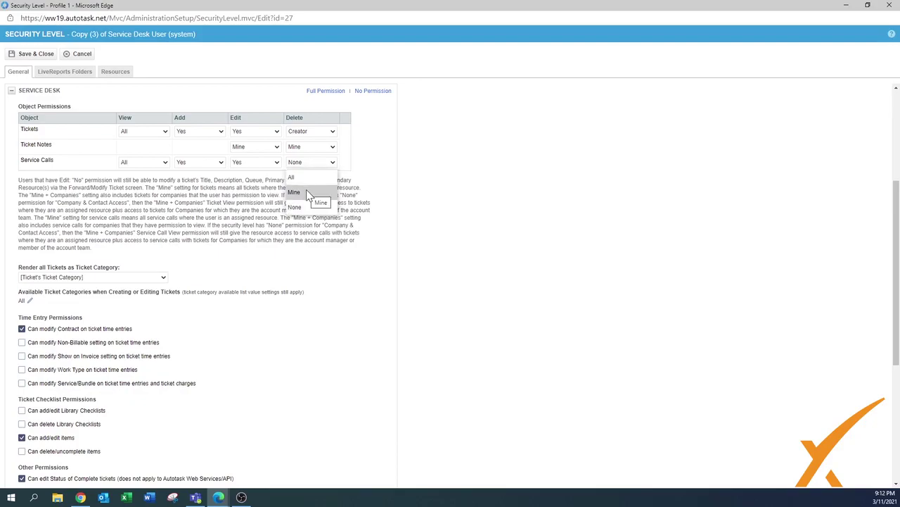
left_click(306, 189)
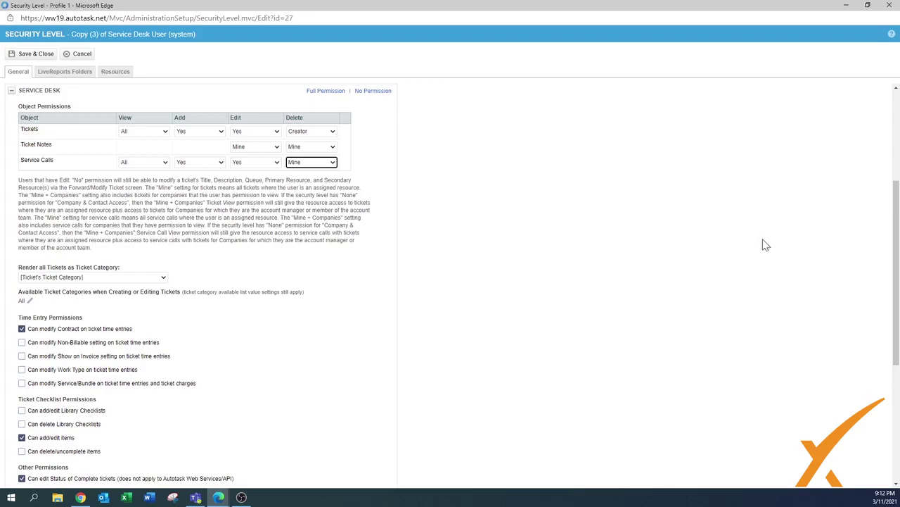
For ticket time entries, disable modifying Contract and enable modifying Work Type; enable "Can delete/uncomplete items" for ticket checklists.
scroll(897, 245, "down", 1)
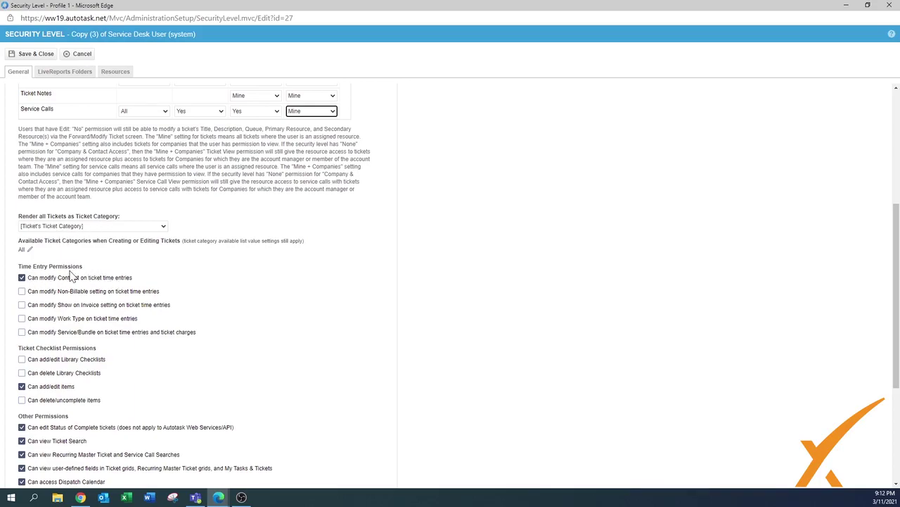
left_click(22, 278)
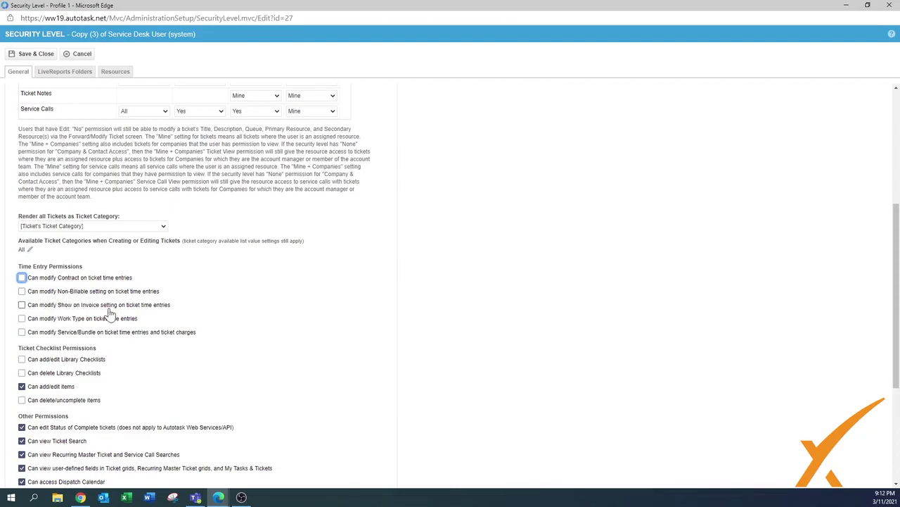
left_click(22, 318)
left_click(22, 401)
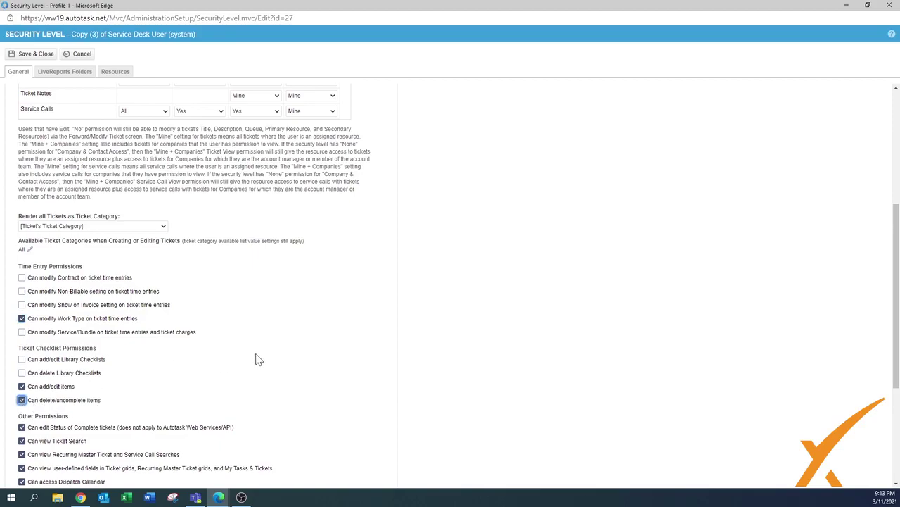
Disable "Can edit Status of Complete tickets" and "Can view legacy Service Desk dashboard", and collapse the Service Desk section.
scroll(259, 359, "down", 3)
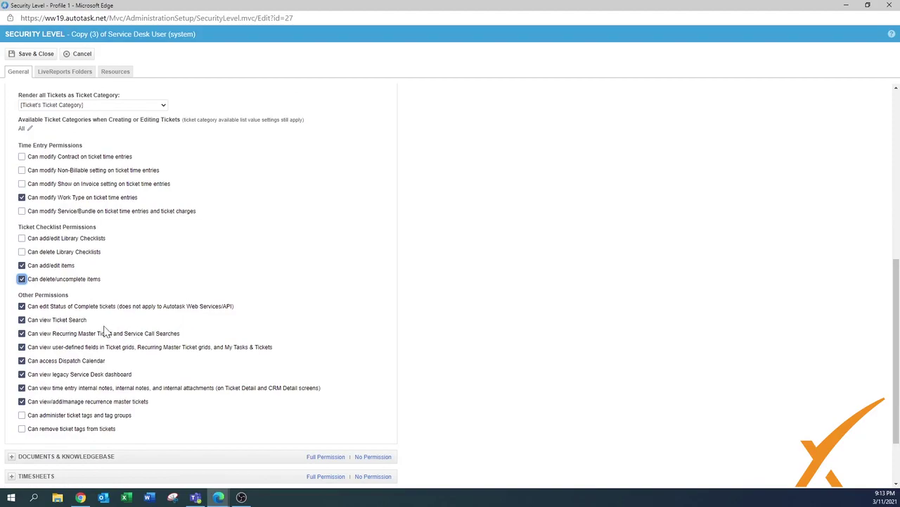
left_click(22, 308)
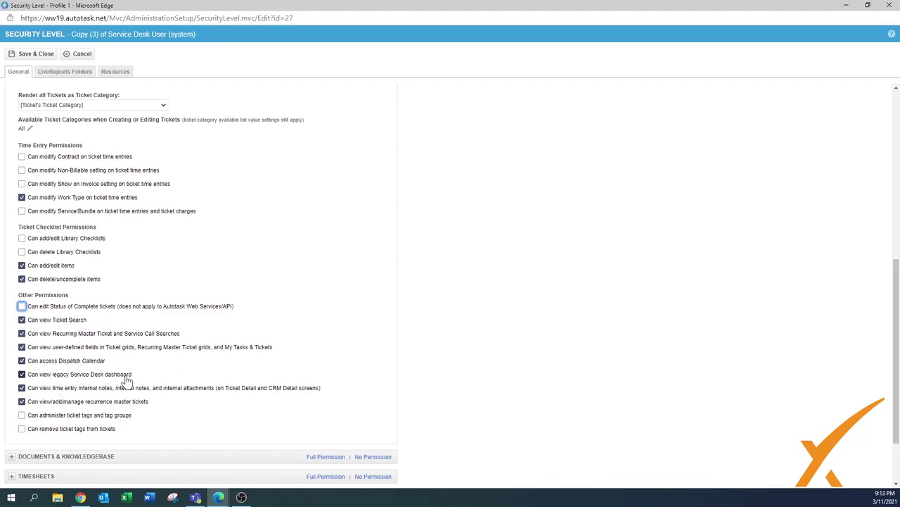
left_click(22, 374)
scroll(897, 332, "up", 3)
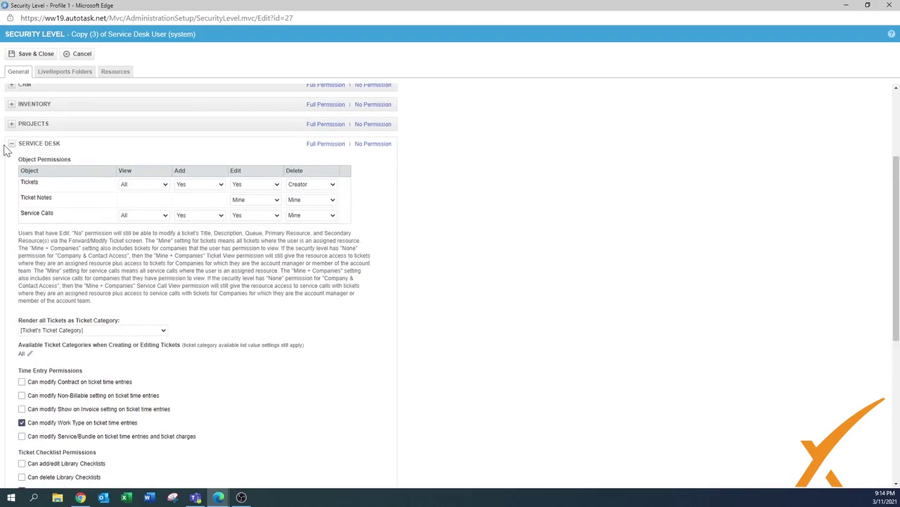
left_click(11, 146)
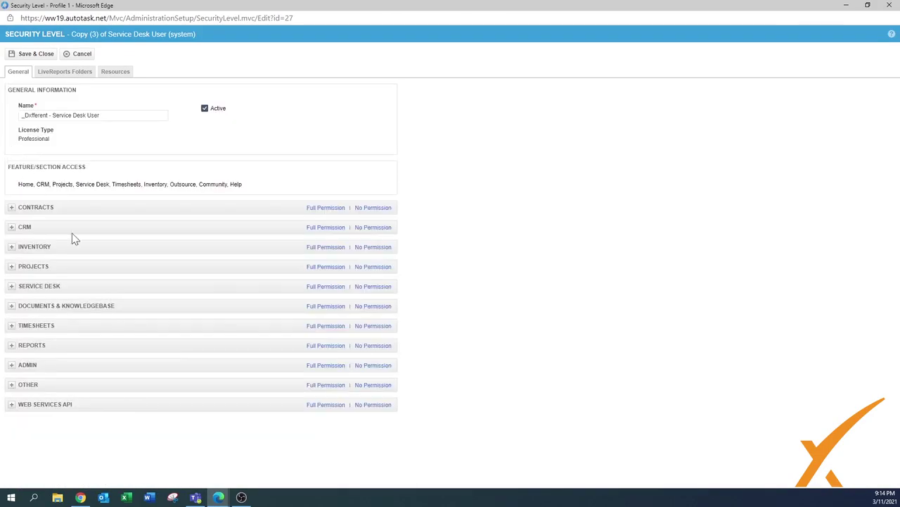
In Documents & Knowledgebase, set the Edit permission to Mine for Articles and Documents, and collapse the section.
left_click(12, 307)
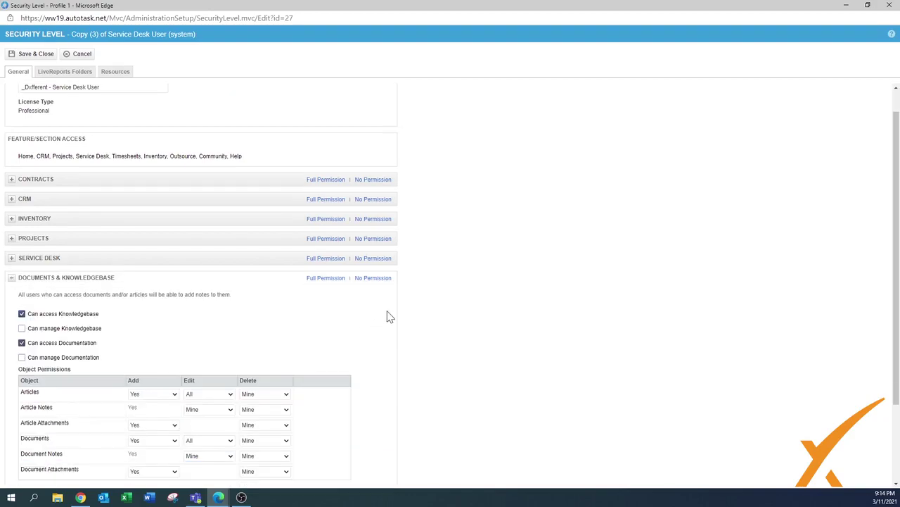
scroll(615, 286, "down", 3)
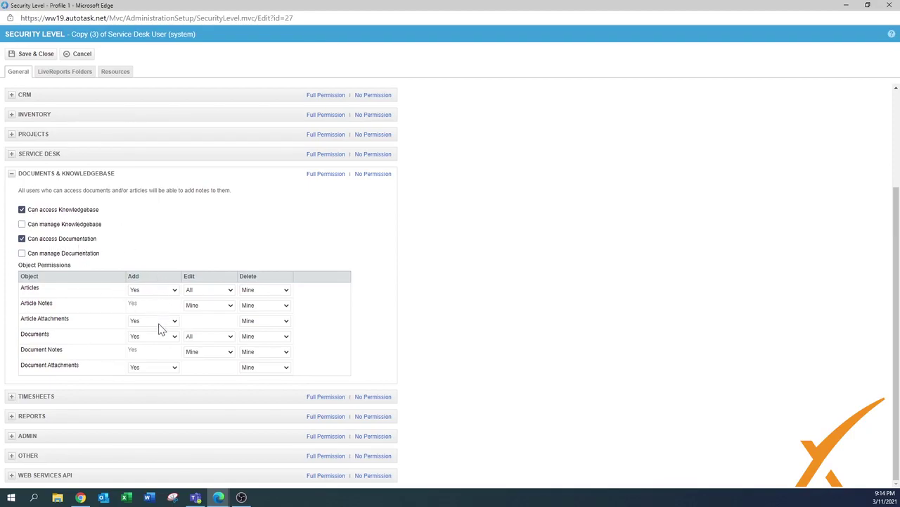
left_click(205, 290)
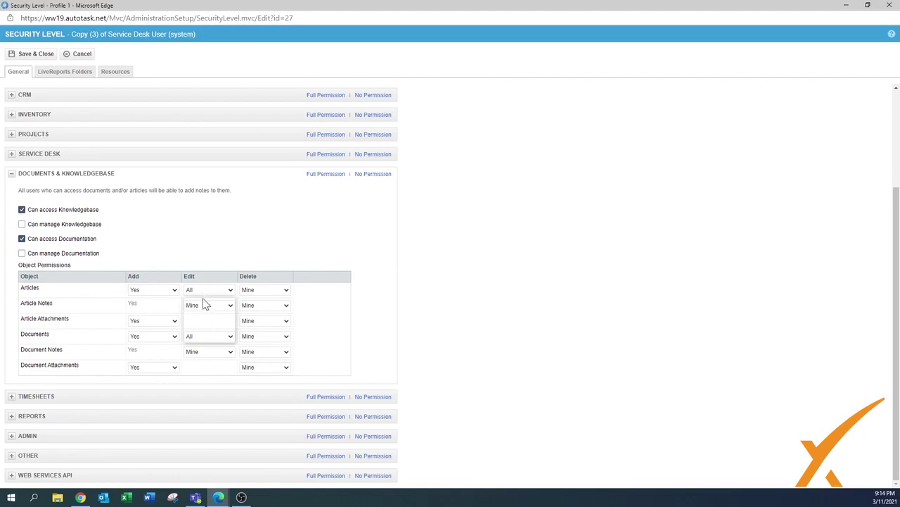
left_click(201, 323)
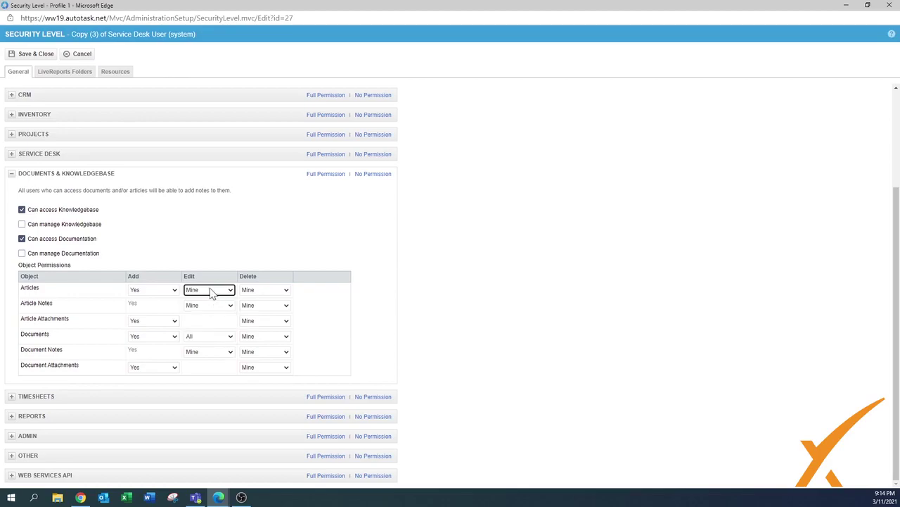
left_click(204, 337)
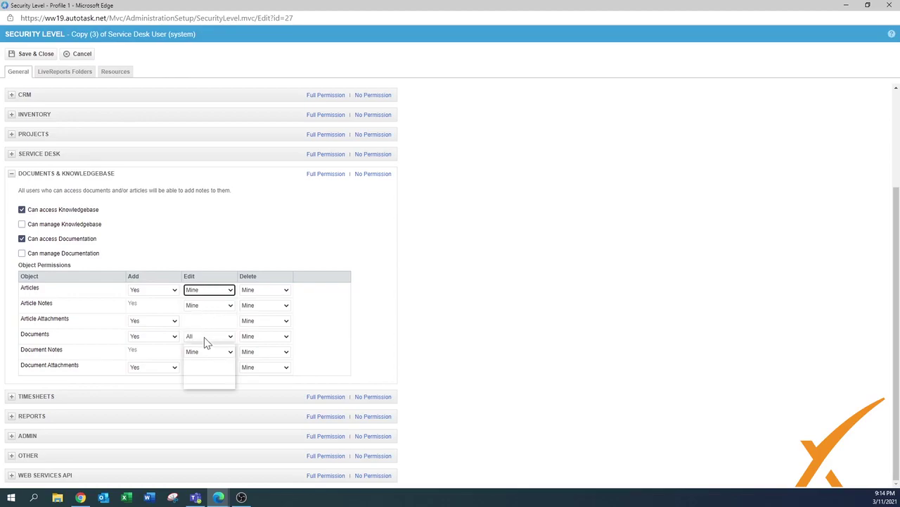
left_click(203, 371)
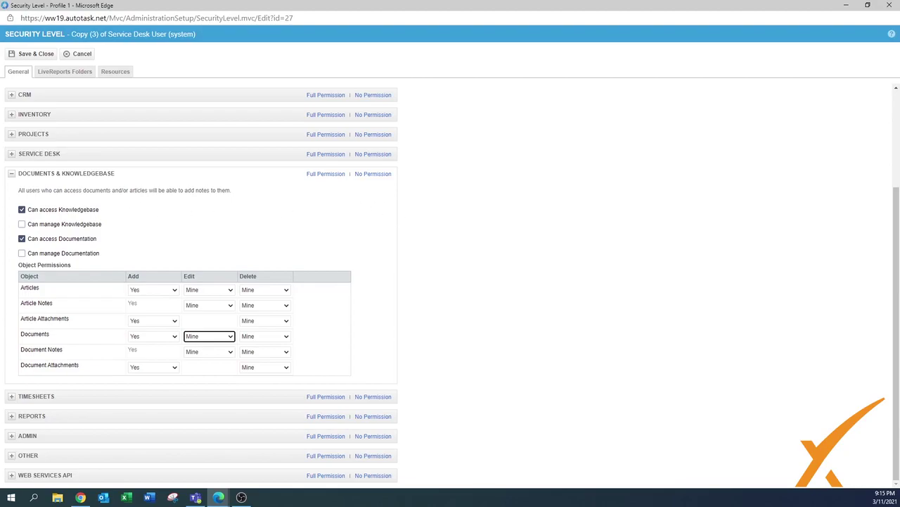
left_click(11, 174)
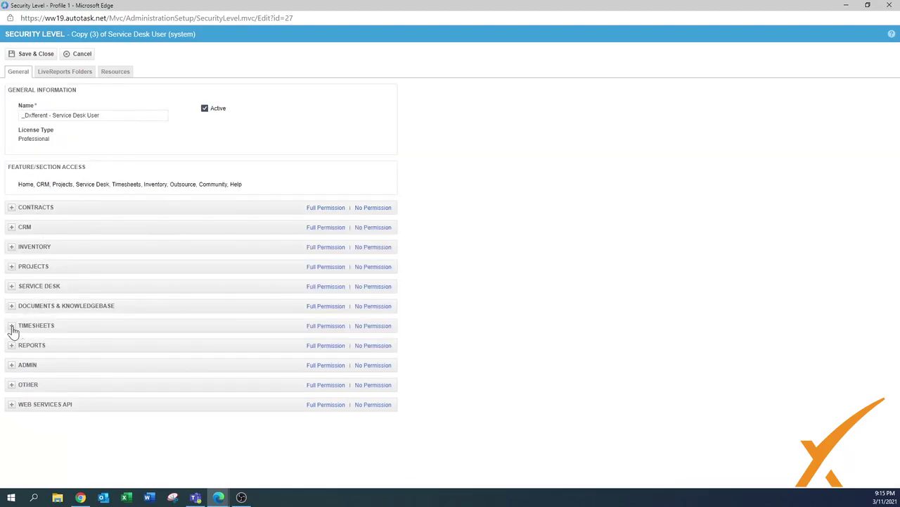
Disable "Not required to enter Start Time and End Time" in the Timesheets time off permissions and collapse the section.
left_click(12, 327)
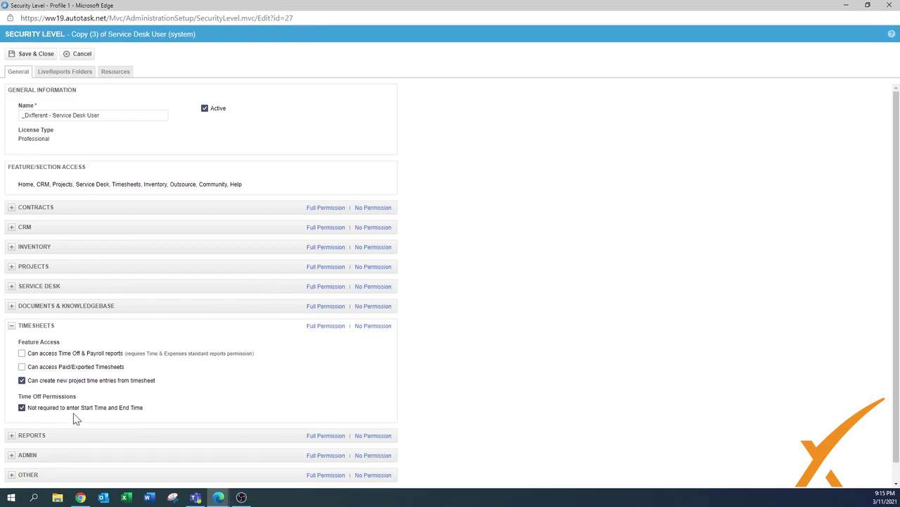
left_click(21, 409)
scroll(563, 338, "down", 1)
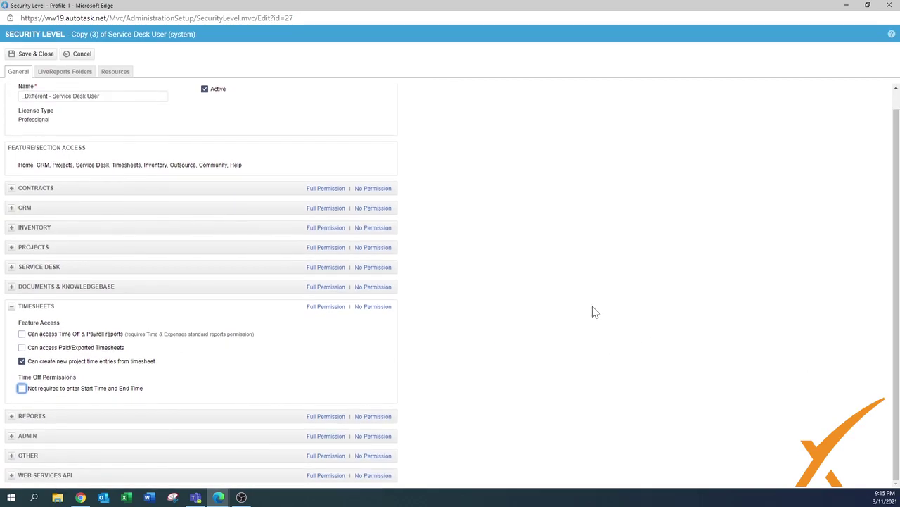
left_click(11, 308)
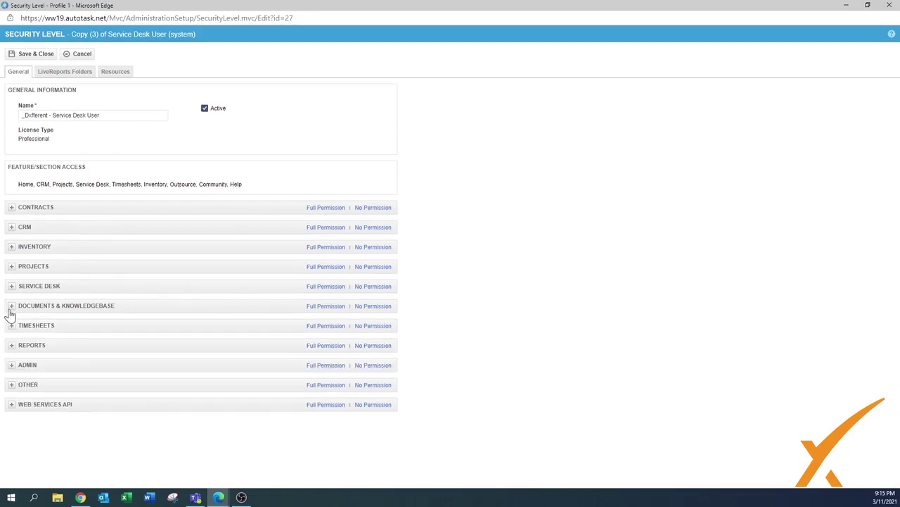
Remove access to the Other and CRM standard report categories in the Reports section and collapse it.
left_click(12, 345)
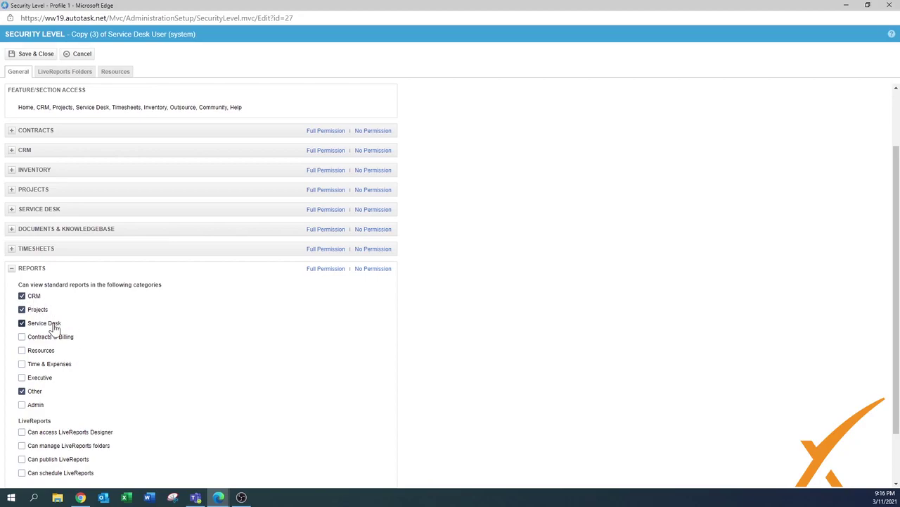
left_click(21, 391)
left_click(22, 309)
left_click(22, 296)
scroll(896, 322, "down", 1)
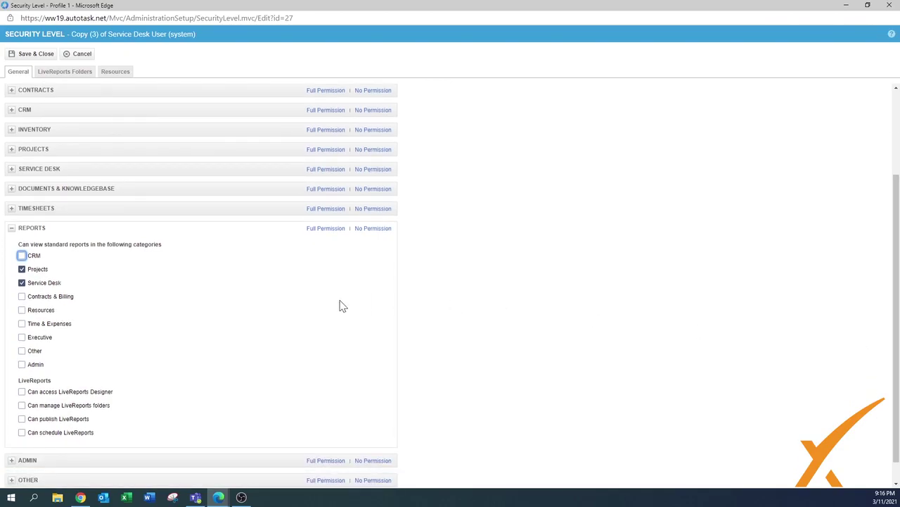
left_click(11, 229)
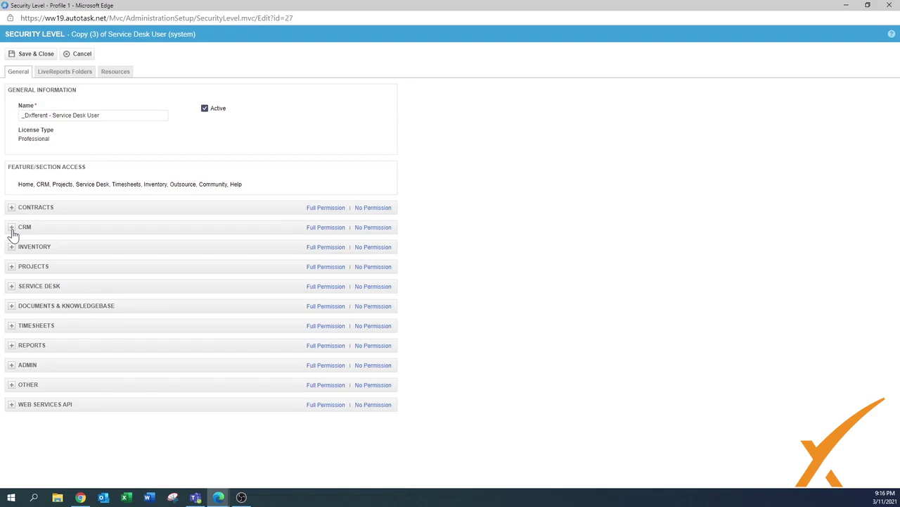
Review the feature access permissions in the Admin section and collapse it.
left_click(10, 365)
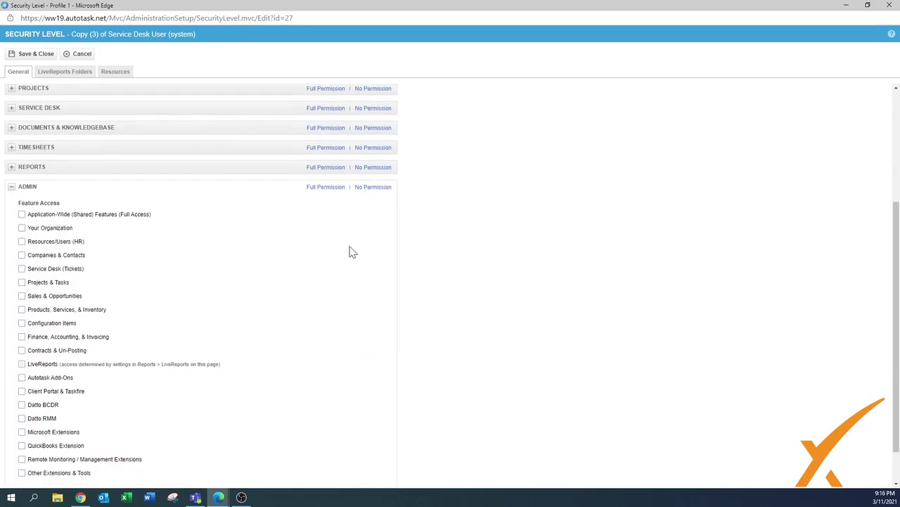
left_click_drag(894, 253, 892, 264)
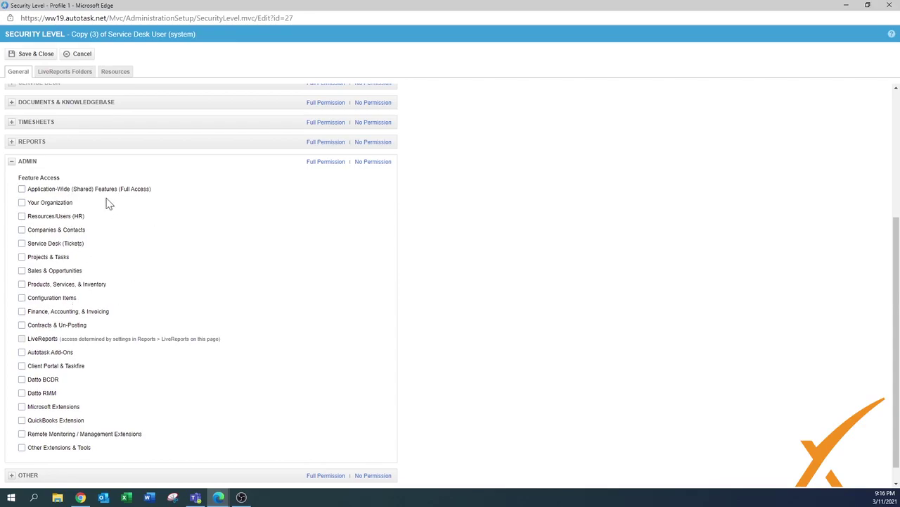
left_click(12, 164)
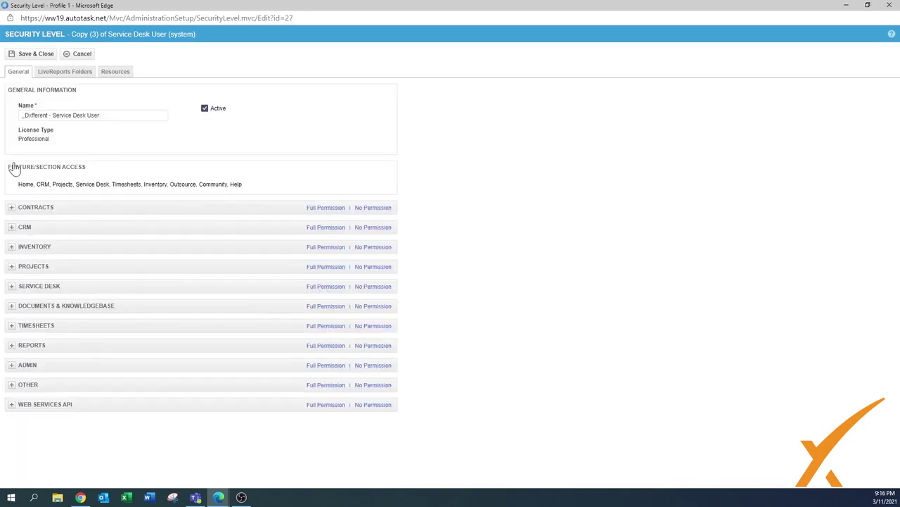
In the Other section, disable "Can set Purchase Orders as Ready to Transfer" for QuickBooks.
left_click(11, 385)
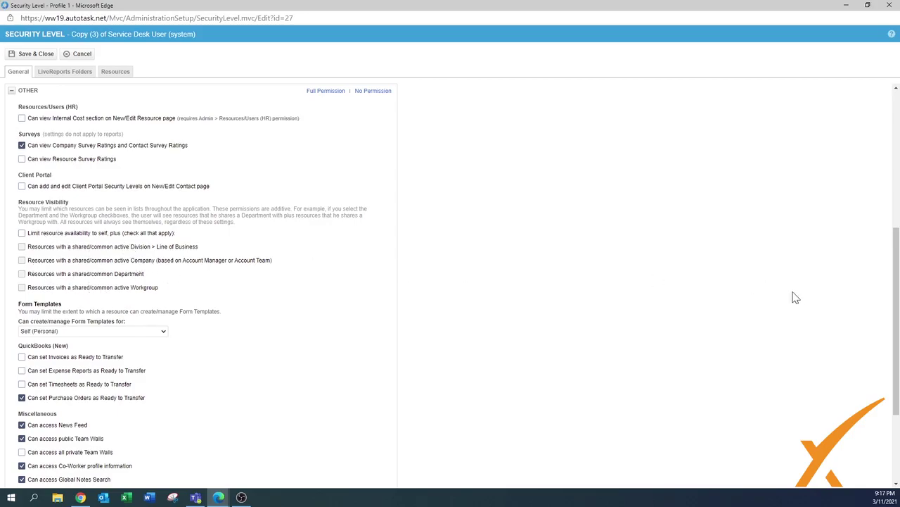
scroll(895, 306, "down", 2)
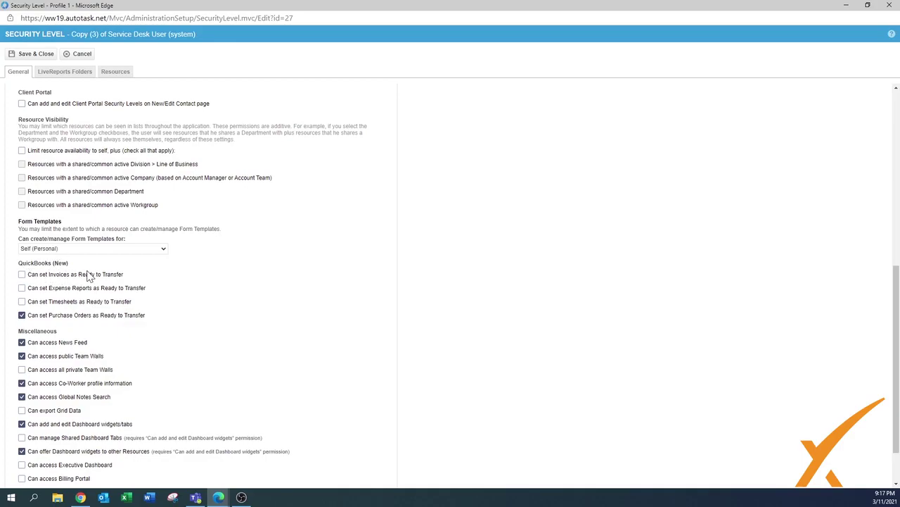
left_click(22, 315)
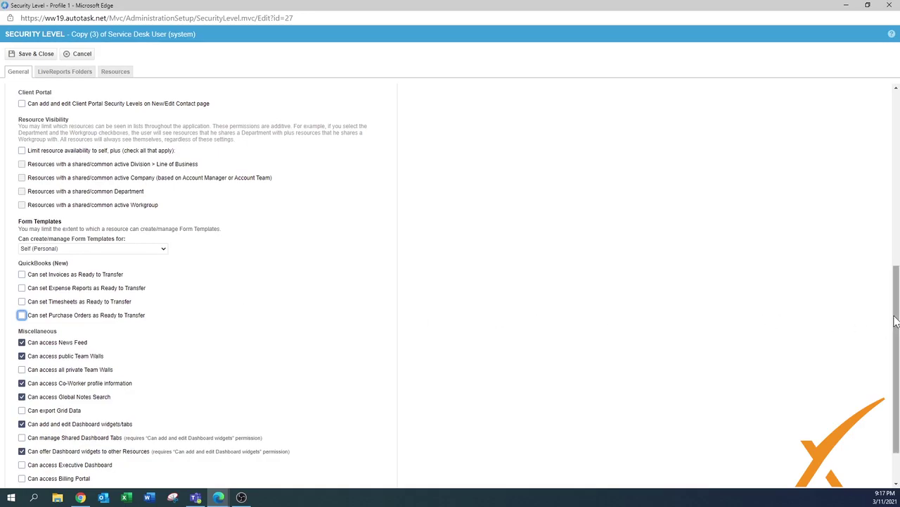
In the miscellaneous permissions, enable "Can export Grid Data" and disable "Can view internal cost data".
left_click_drag(897, 323, 898, 354)
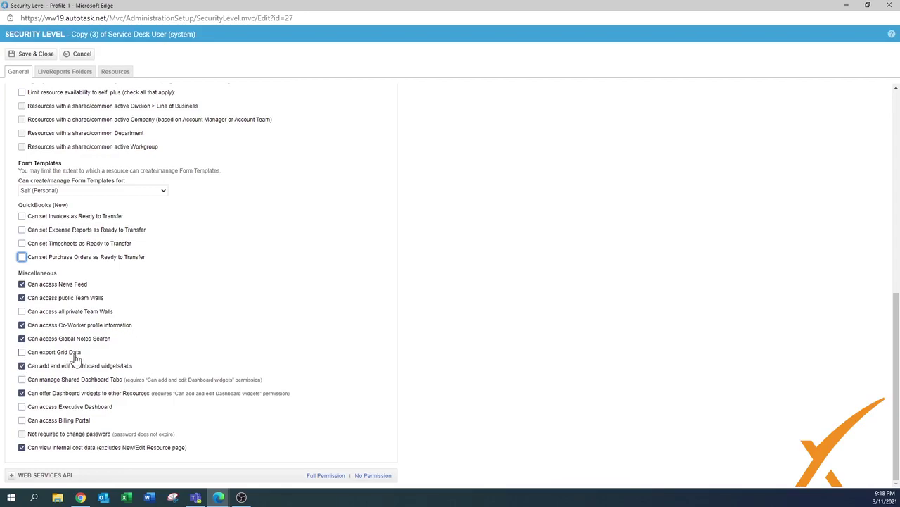
left_click(21, 353)
left_click(22, 447)
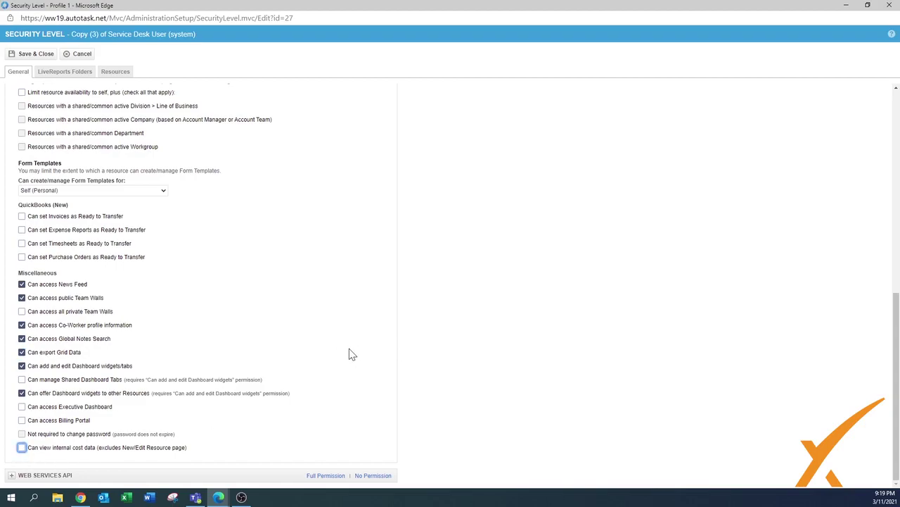
Collapse the Other section and review the feature access and resource impersonation permissions in the Web Services API section.
left_click_drag(895, 340, 897, 269)
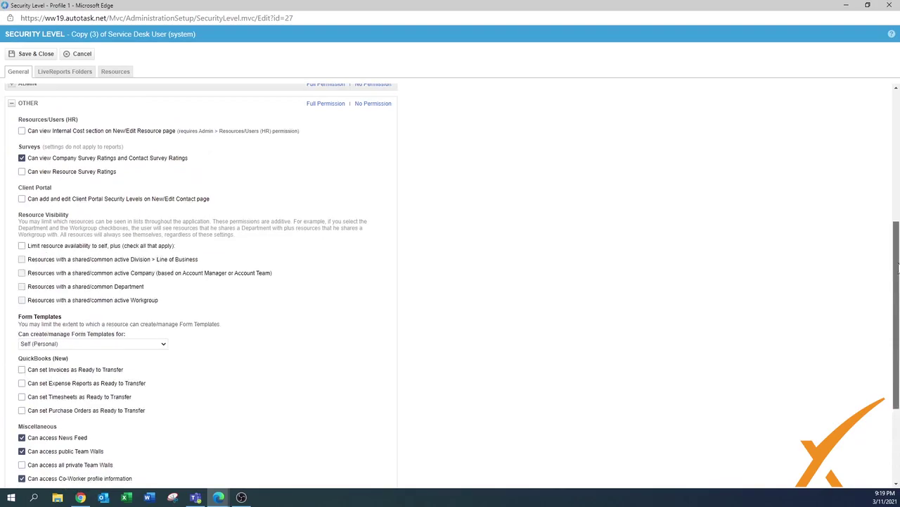
left_click(10, 106)
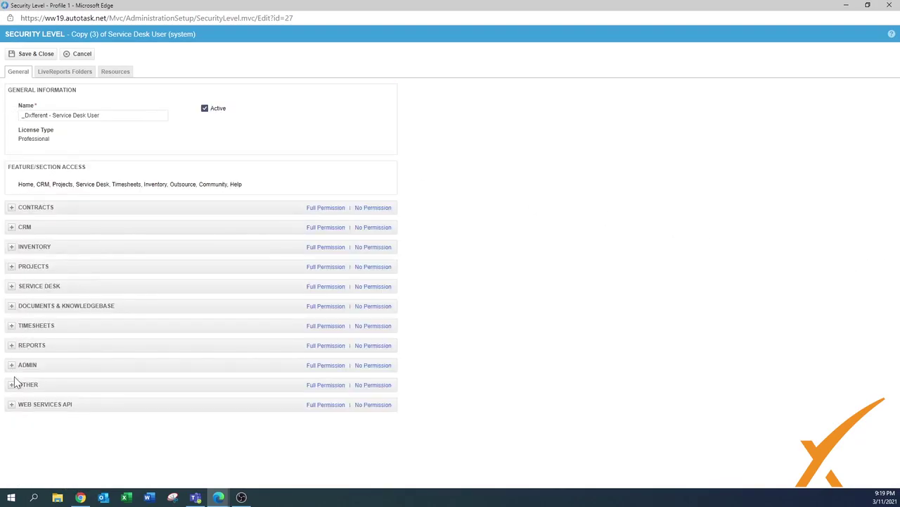
left_click(10, 405)
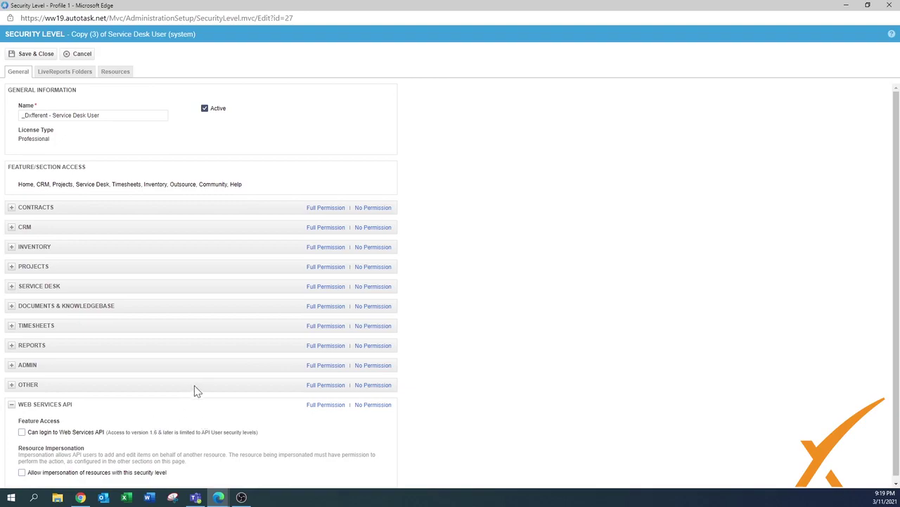
scroll(203, 378, "down", 1)
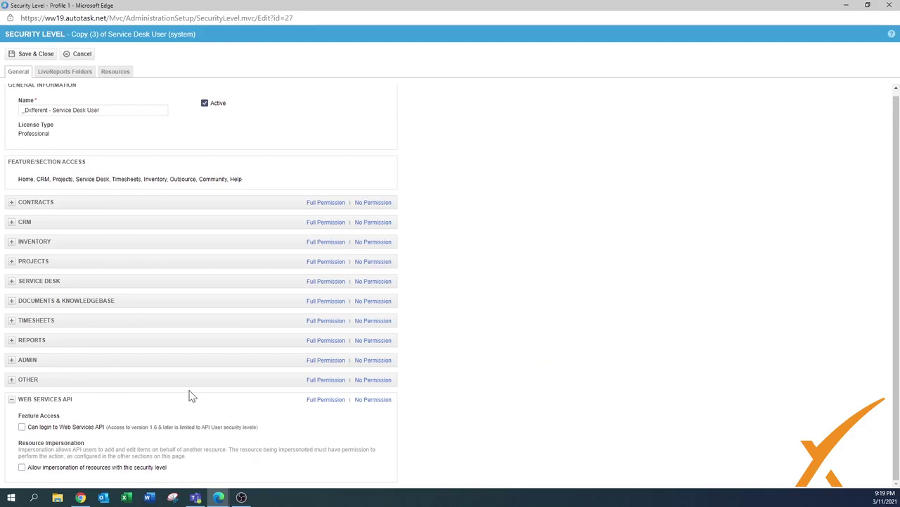
Check the LiveReports folders and assigned resources of the security level, and save and close it.
left_click(63, 74)
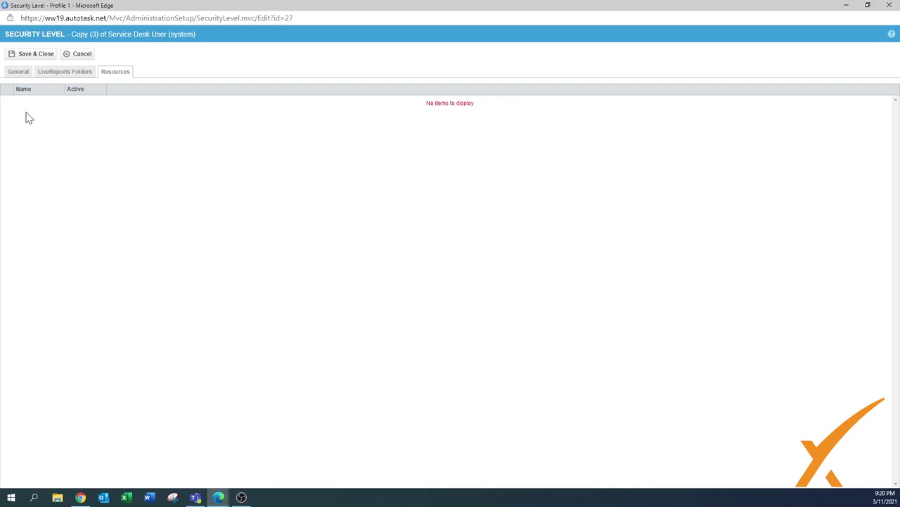
left_click(35, 59)
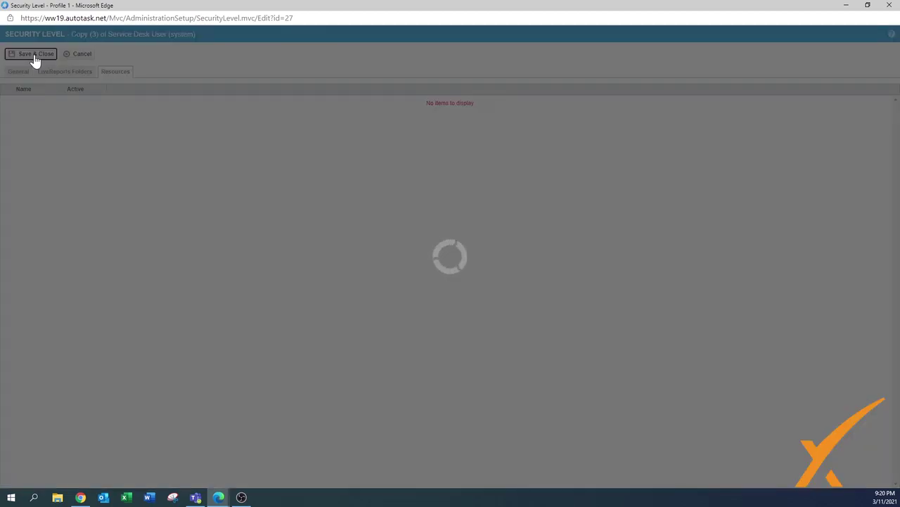